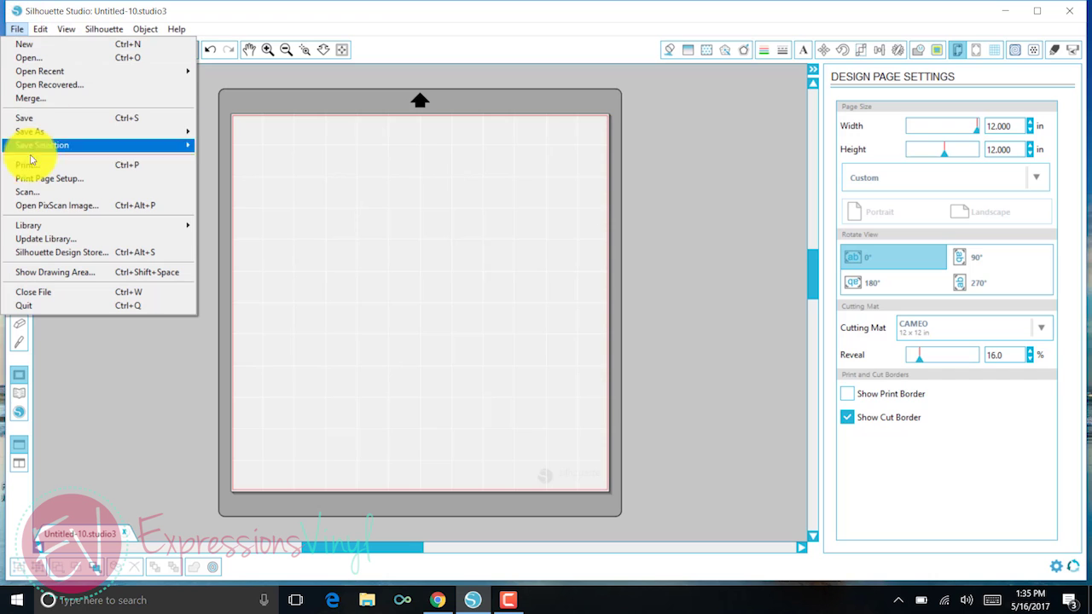
Step: Import the car logo JPG from the Desktop into the library and place it on the design page, returning to the full design view
mouse_move(52, 228)
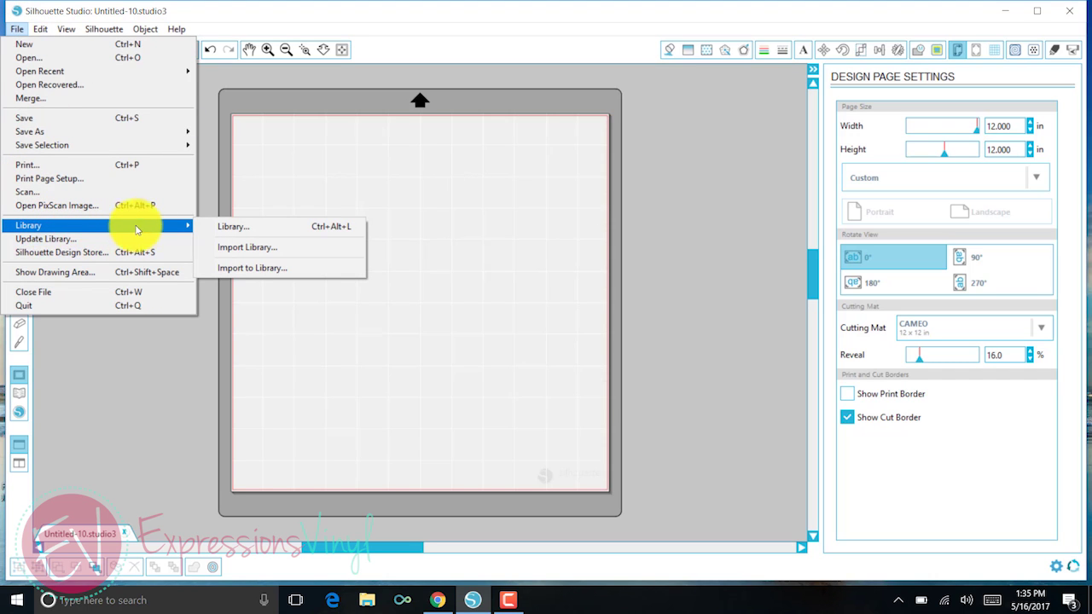
left_click(206, 270)
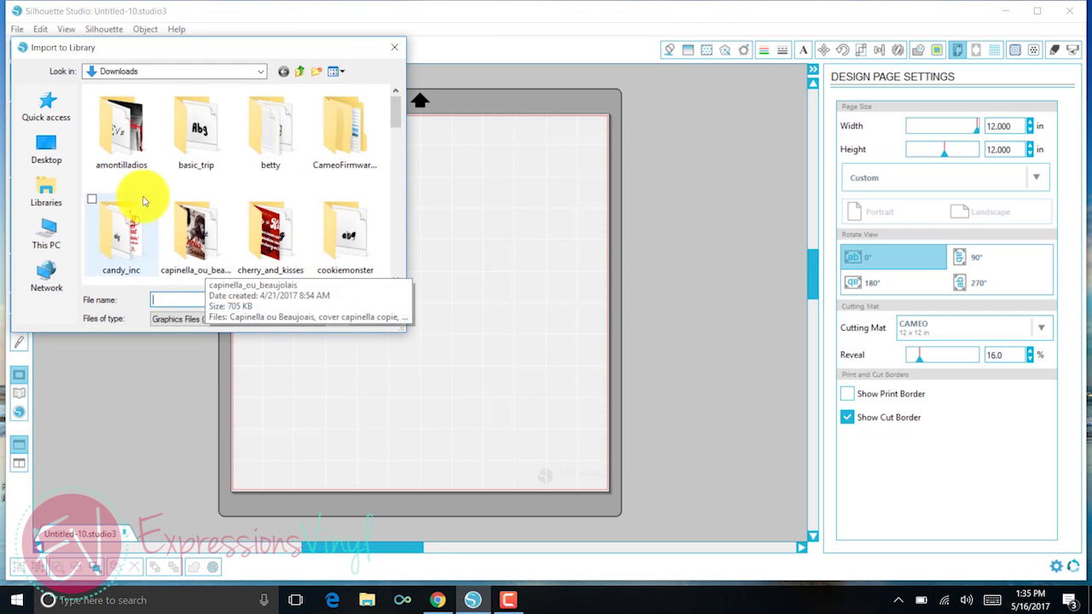
left_click(47, 143)
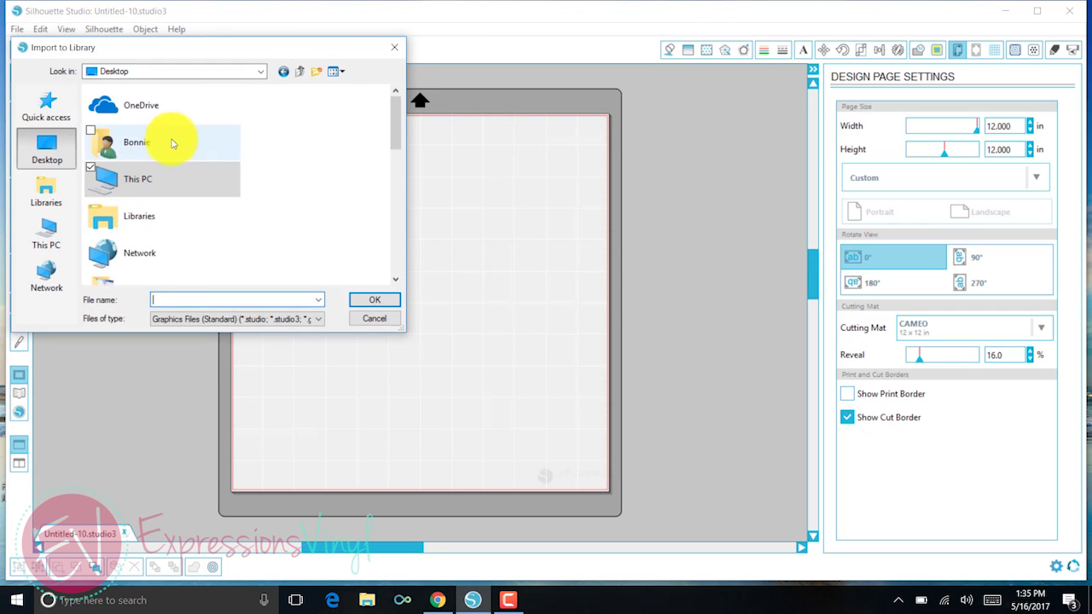
scroll(265, 179, "down", 3)
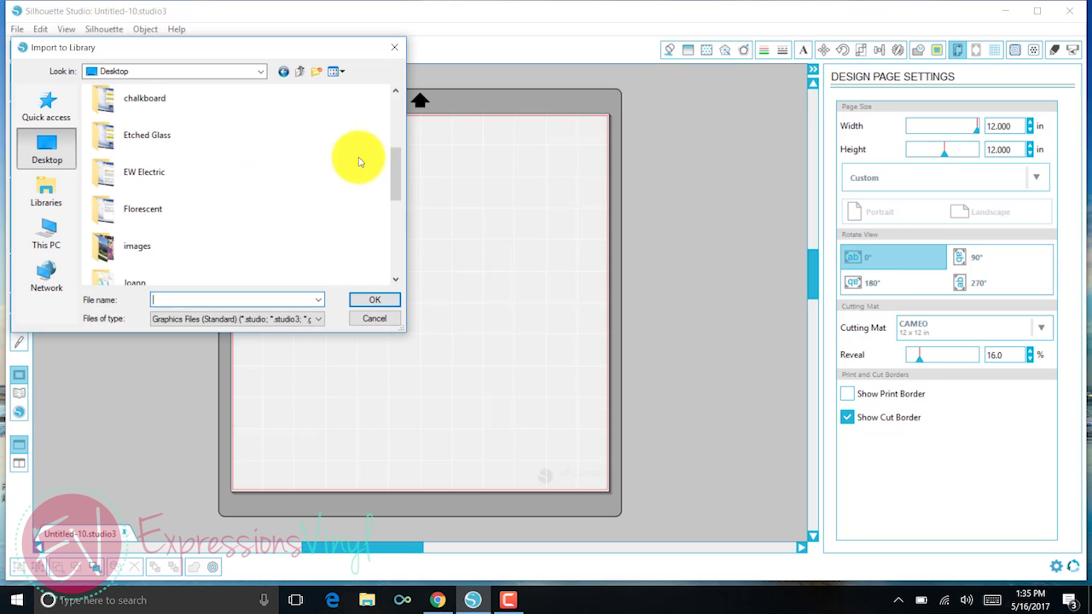
left_click_drag(390, 166, 404, 263)
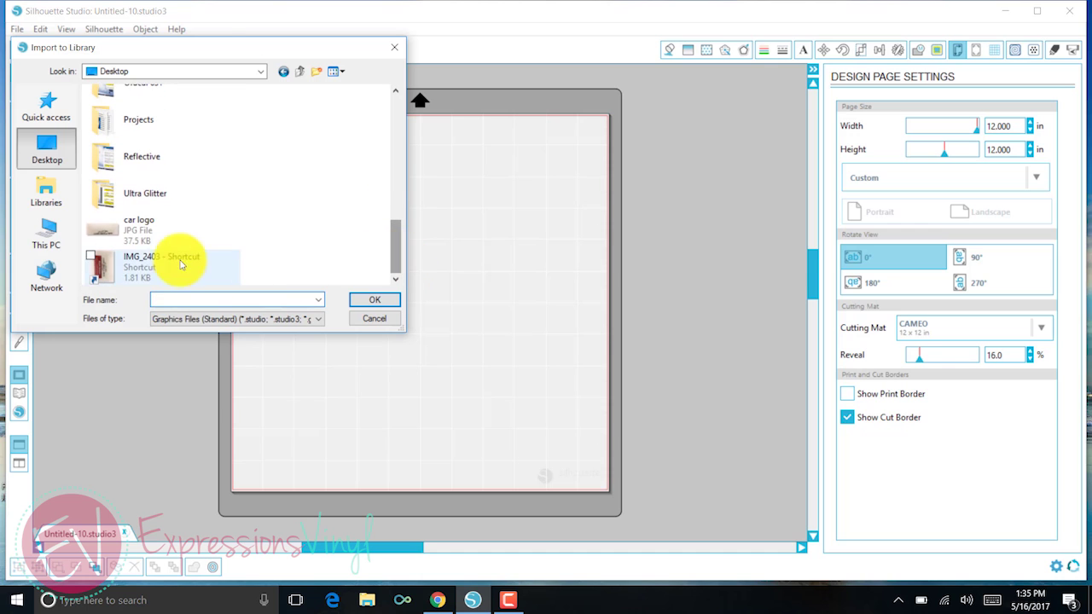
double_click(114, 216)
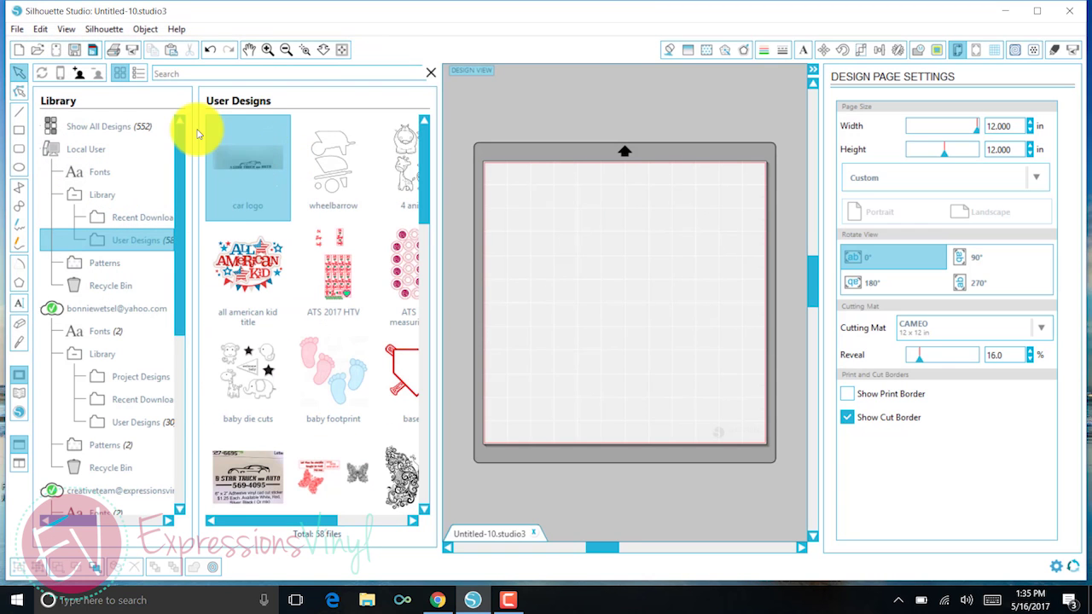
left_click_drag(268, 166, 574, 234)
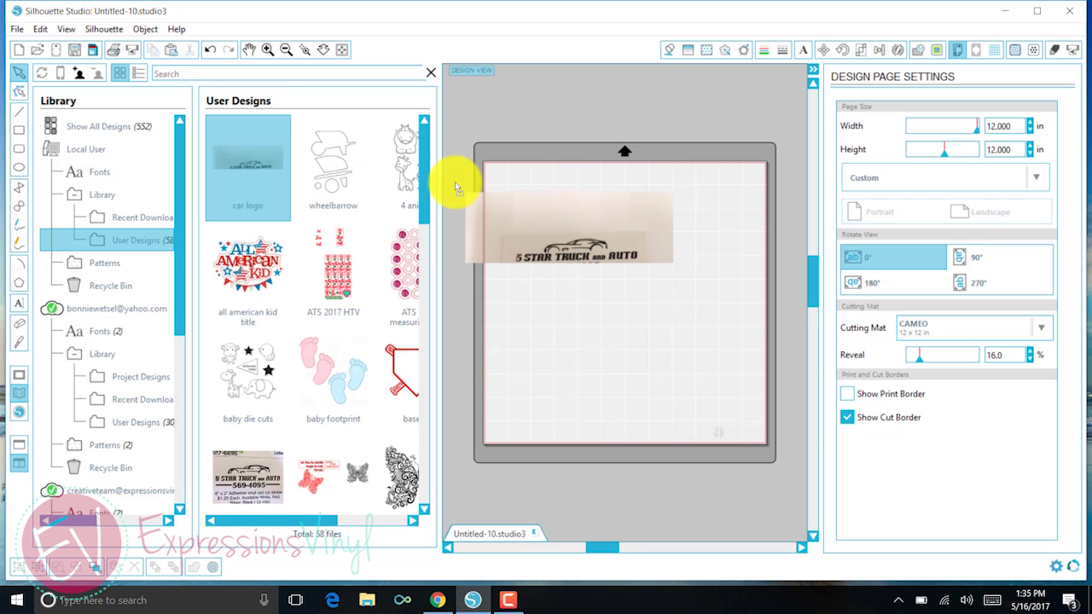
left_click(342, 52)
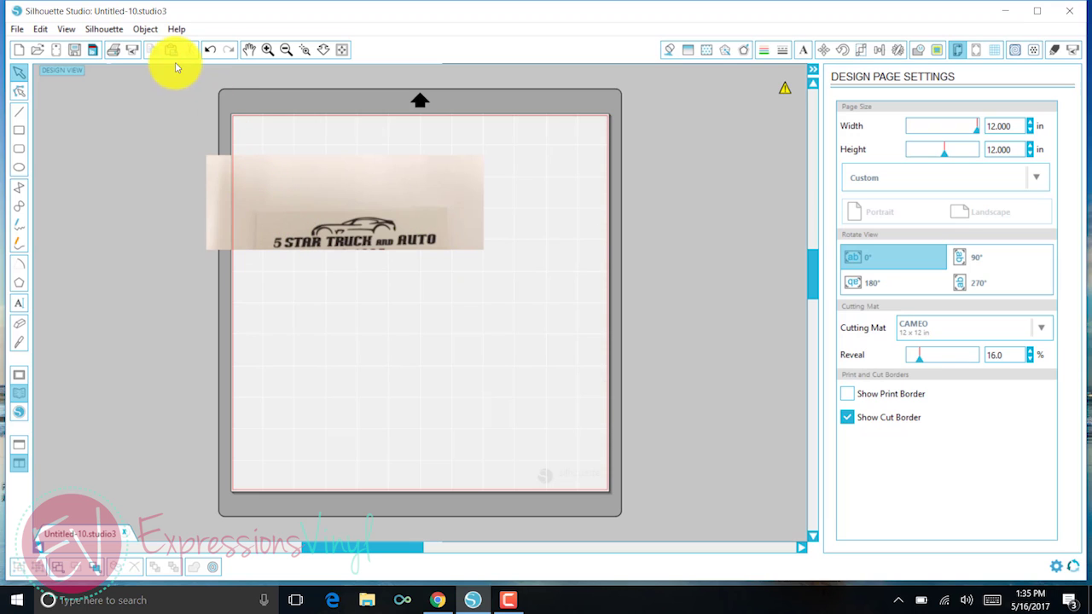
Step: Trace the car and "5 STAR TRUCK AND AUTO" lettering inside a trace area about 6.46 in wide and 1.11 in high
left_click(147, 29)
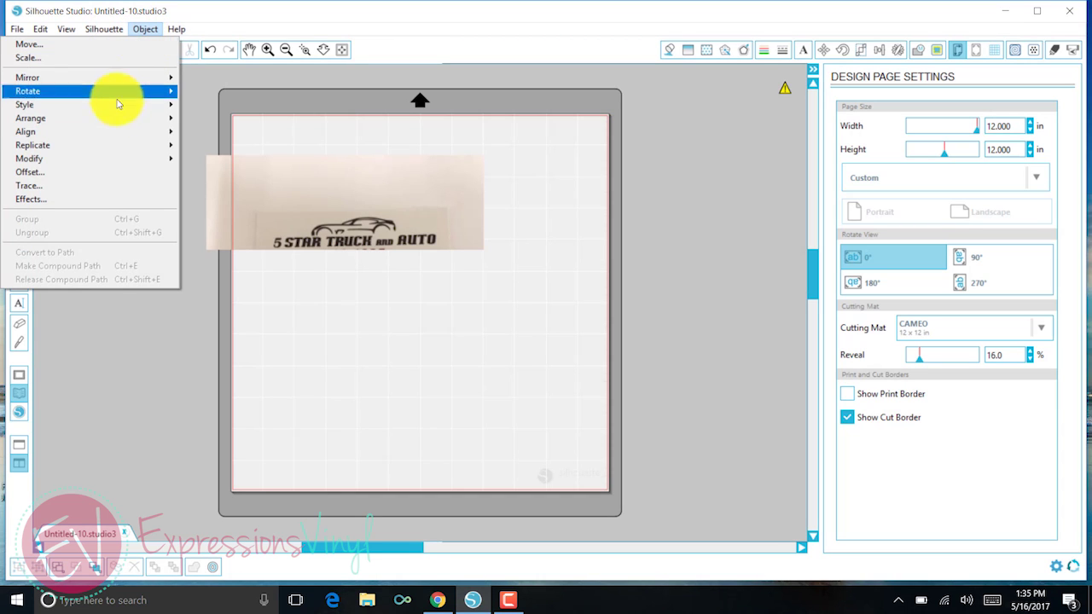
left_click(106, 185)
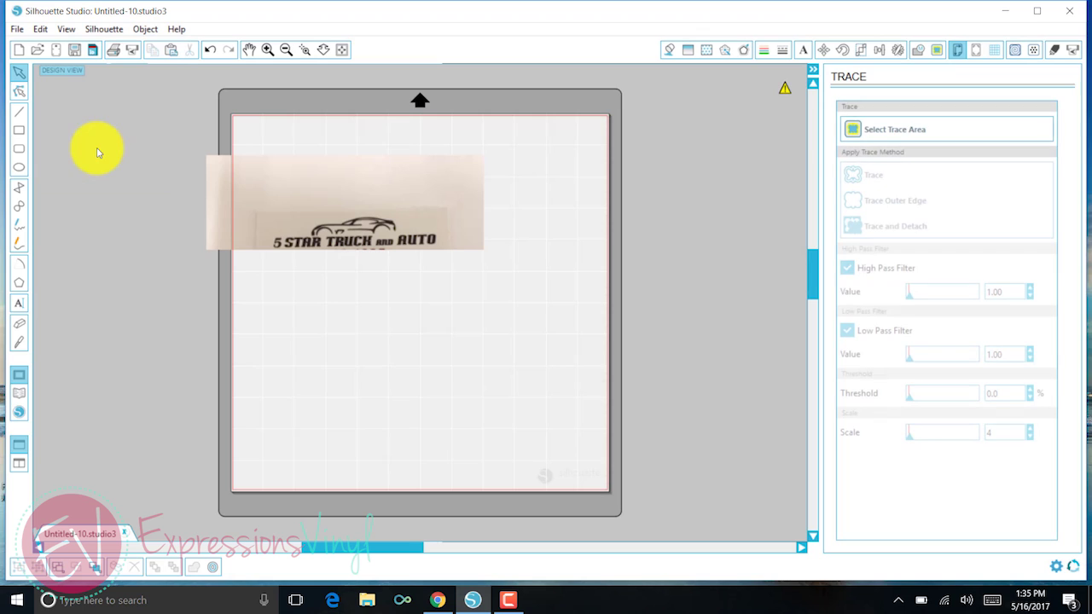
left_click(875, 134)
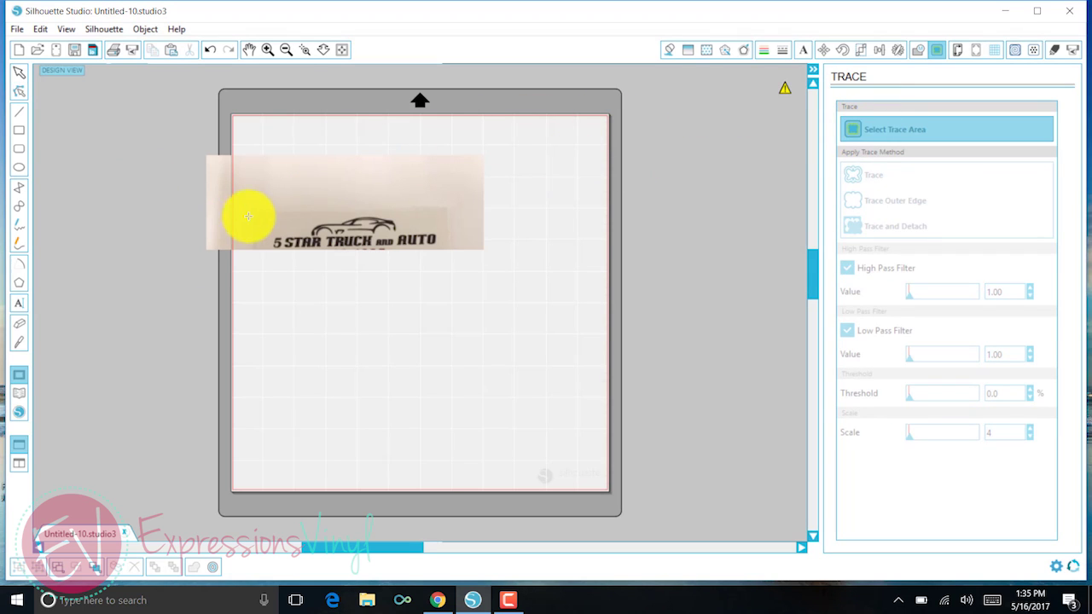
mouse_move(256, 215)
left_mouse_down()
mouse_move(370, 203)
mouse_move(433, 214)
mouse_move(459, 250)
left_mouse_up()
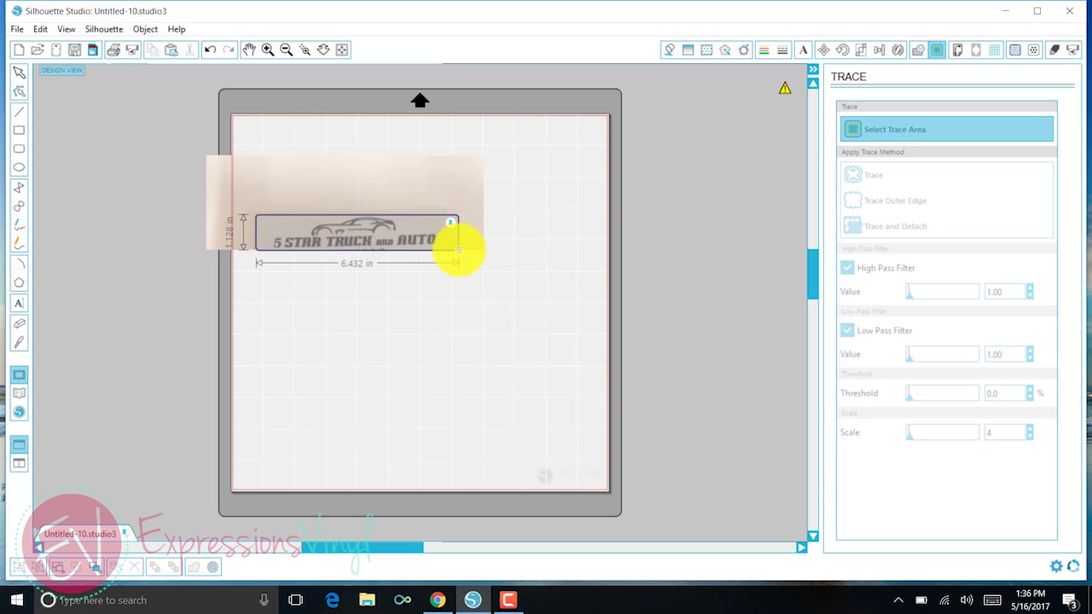
left_click_drag(460, 249, 461, 250)
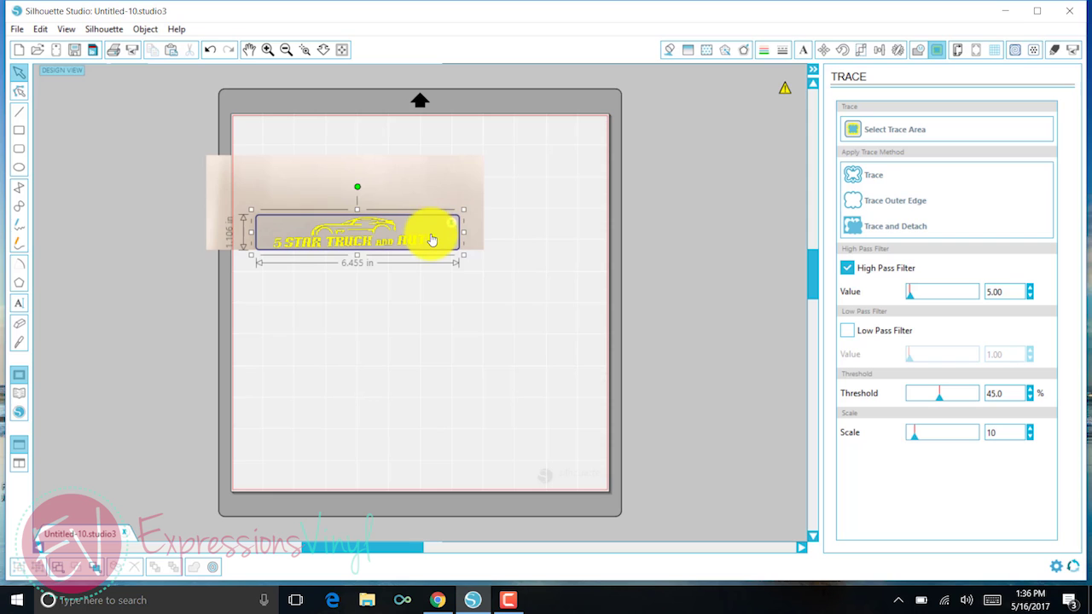
left_click(869, 179)
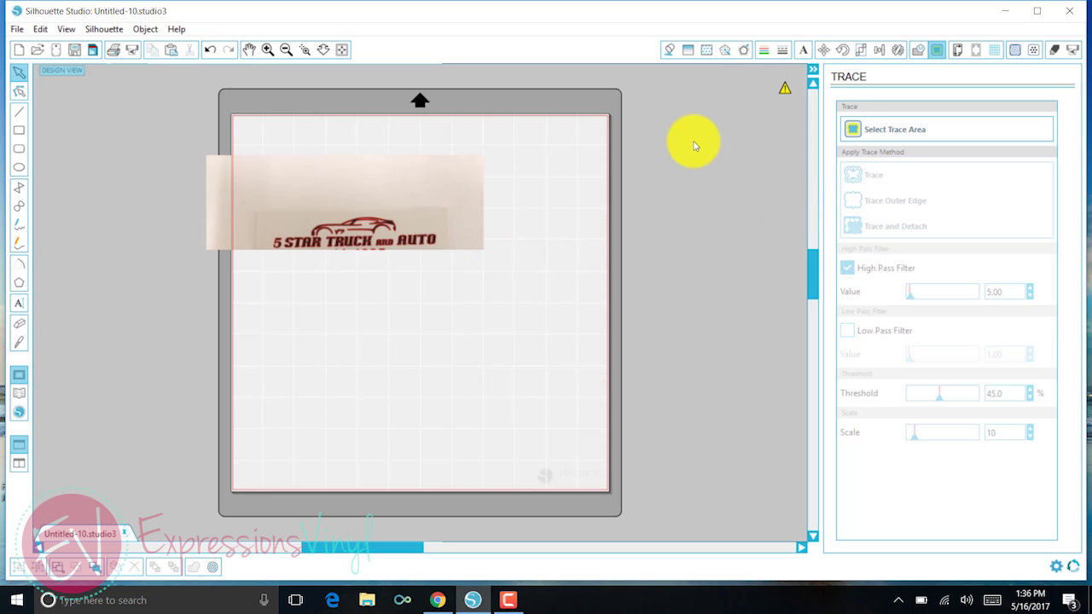
Step: Separate the traced outline from the photo, moving the photo off the mat and the outline near the page's upper-left corner
left_click_drag(348, 221, 366, 285)
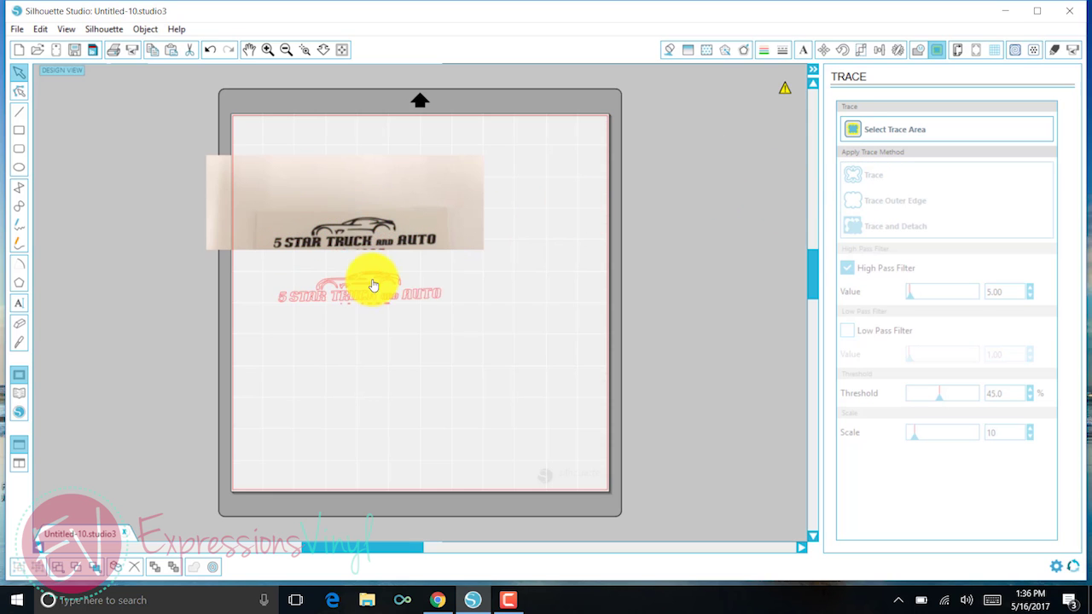
left_click_drag(353, 227, 71, 195)
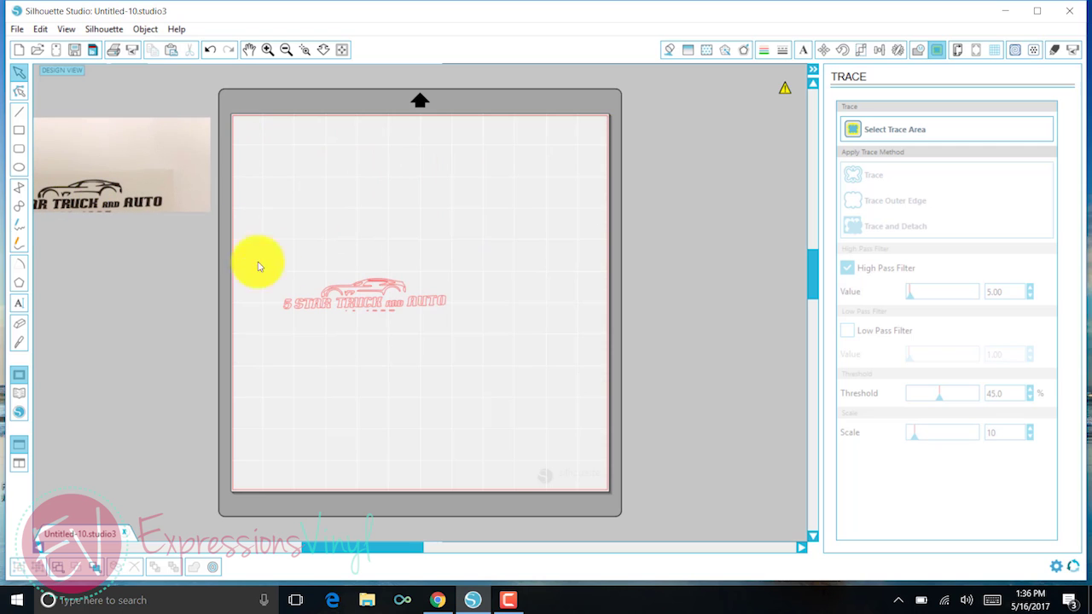
left_click_drag(372, 293, 341, 169)
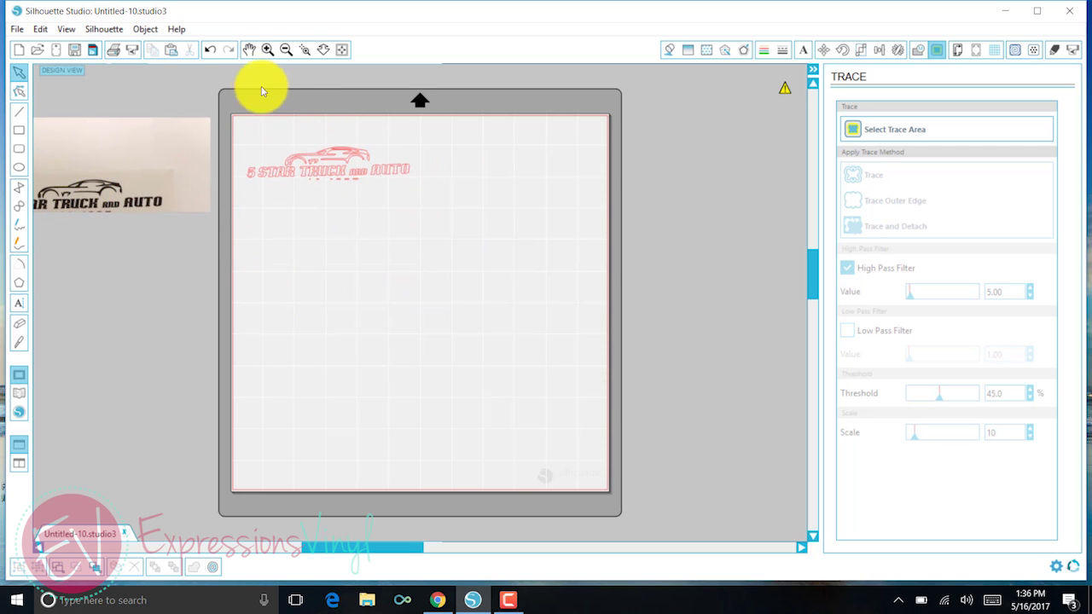
Step: Release the compound path of the traced logo so its shapes can be edited individually
left_click(267, 49)
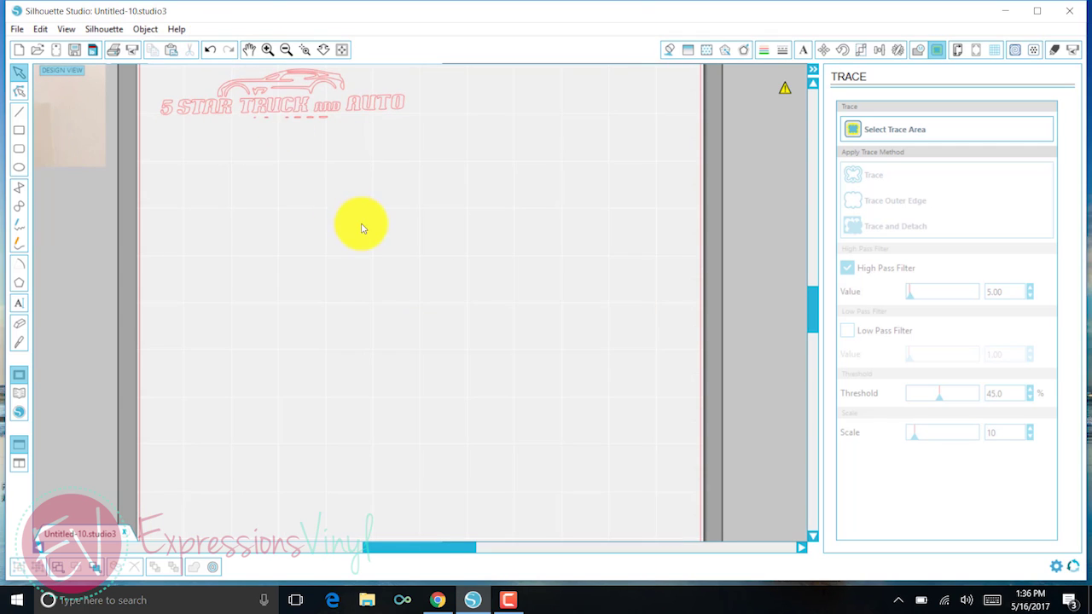
scroll(324, 197, "up", 1)
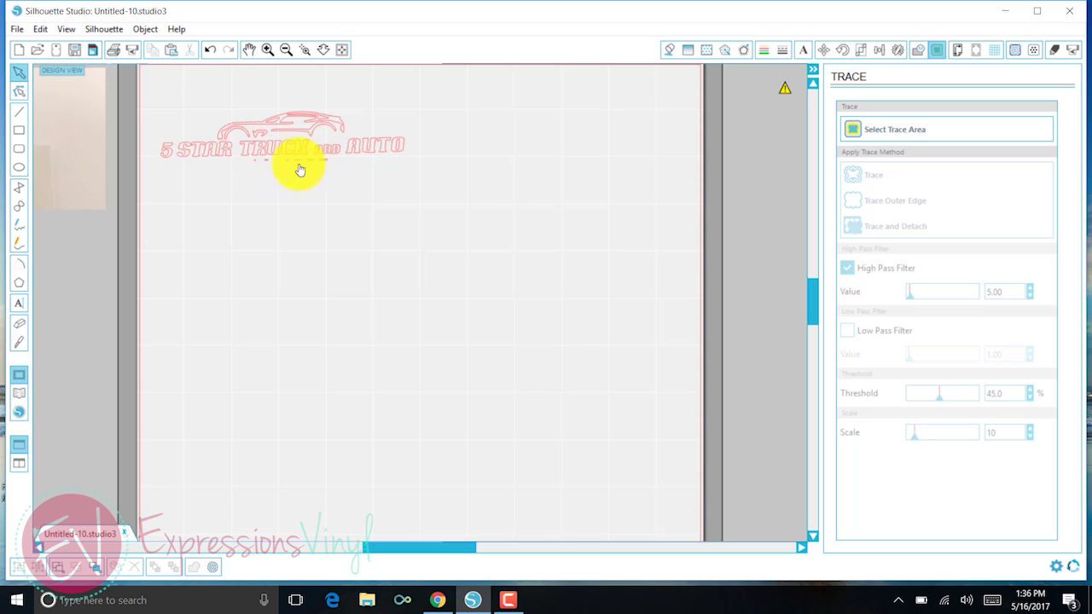
left_click(267, 52)
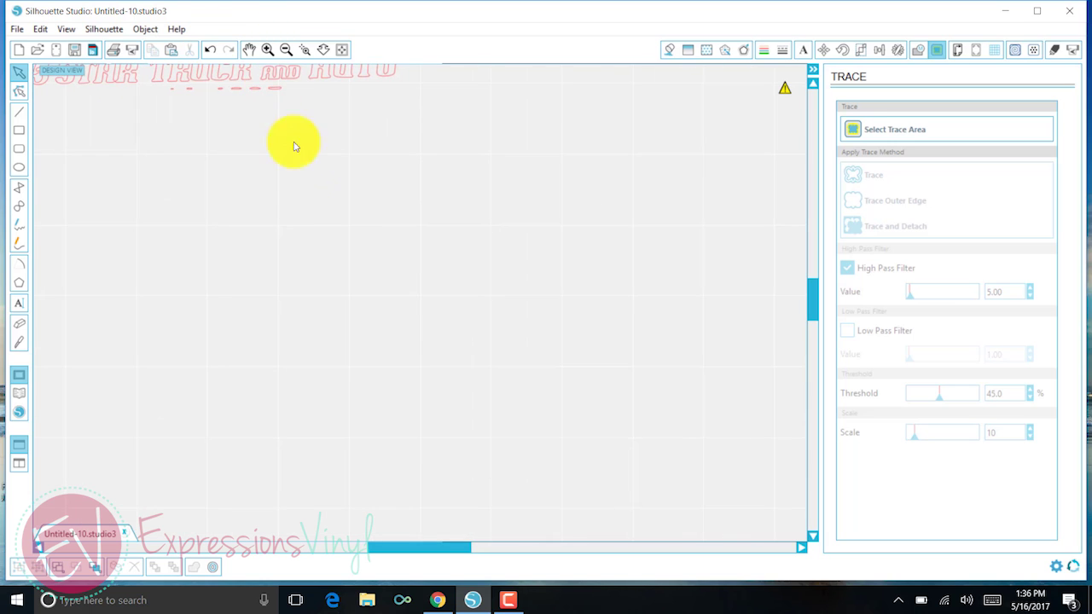
scroll(304, 178, "up", 1)
scroll(303, 181, "up", 1)
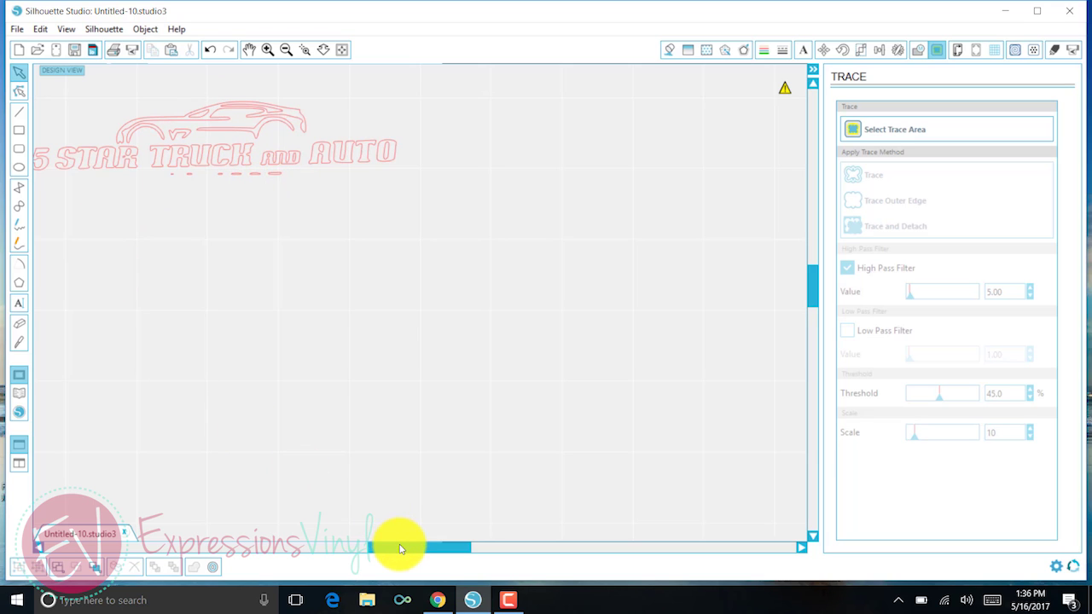
left_click_drag(399, 548, 373, 547)
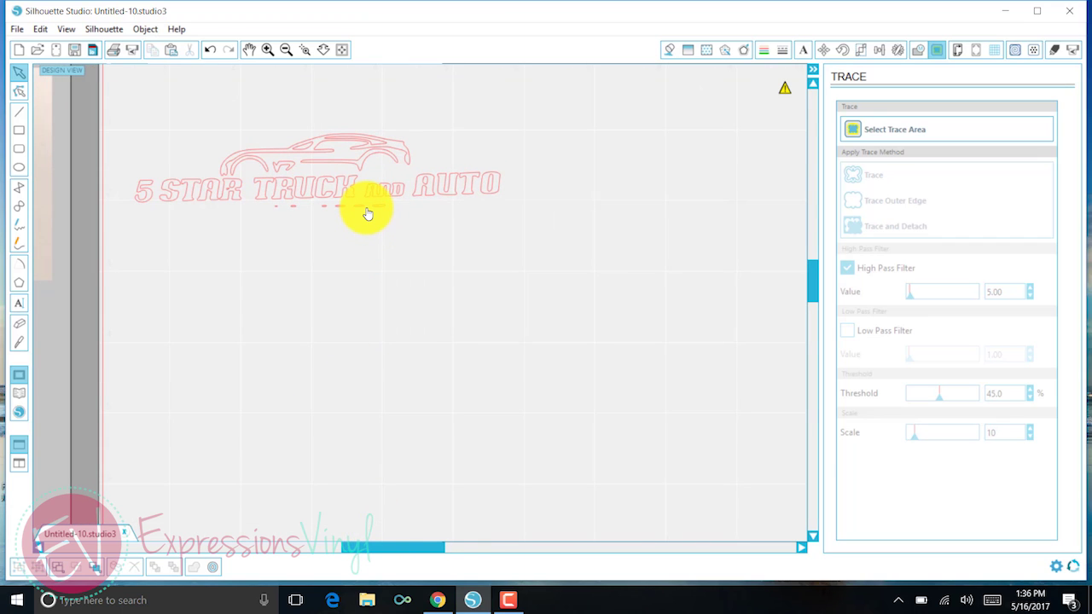
left_click(295, 169)
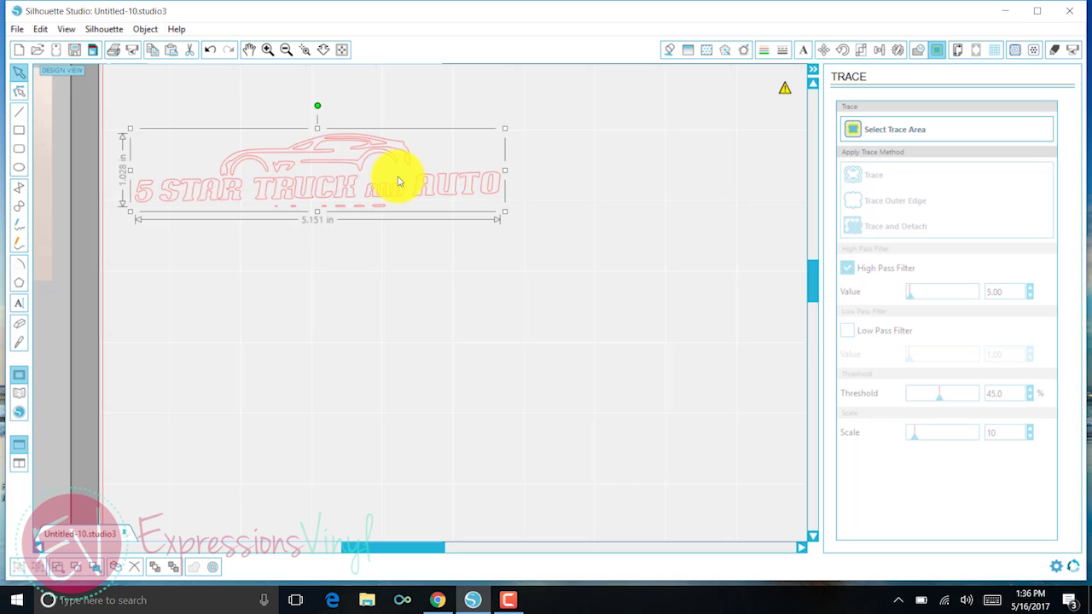
left_click(147, 29)
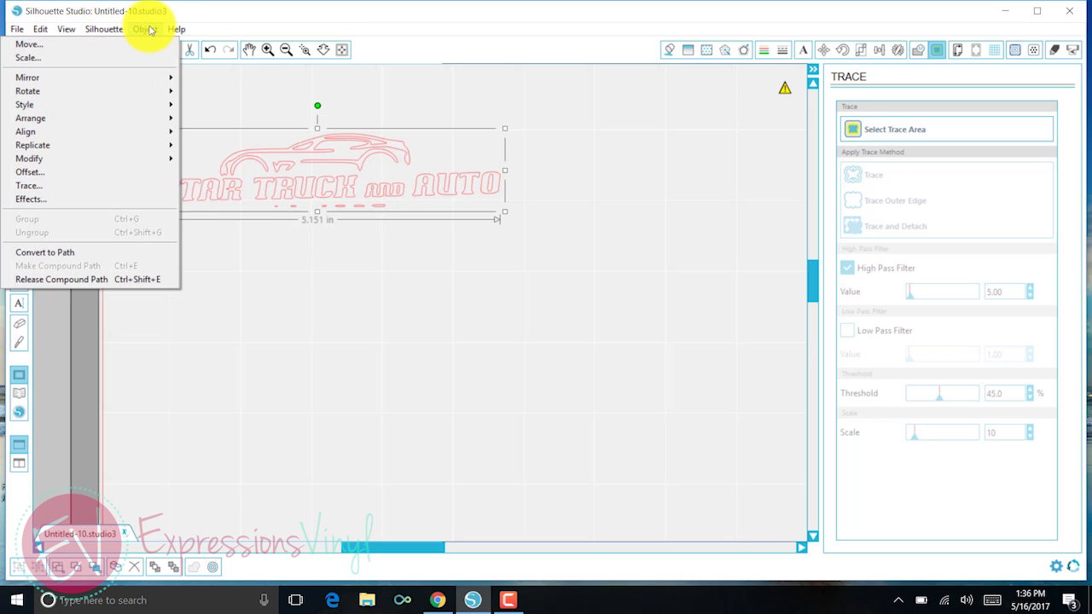
left_click(104, 283)
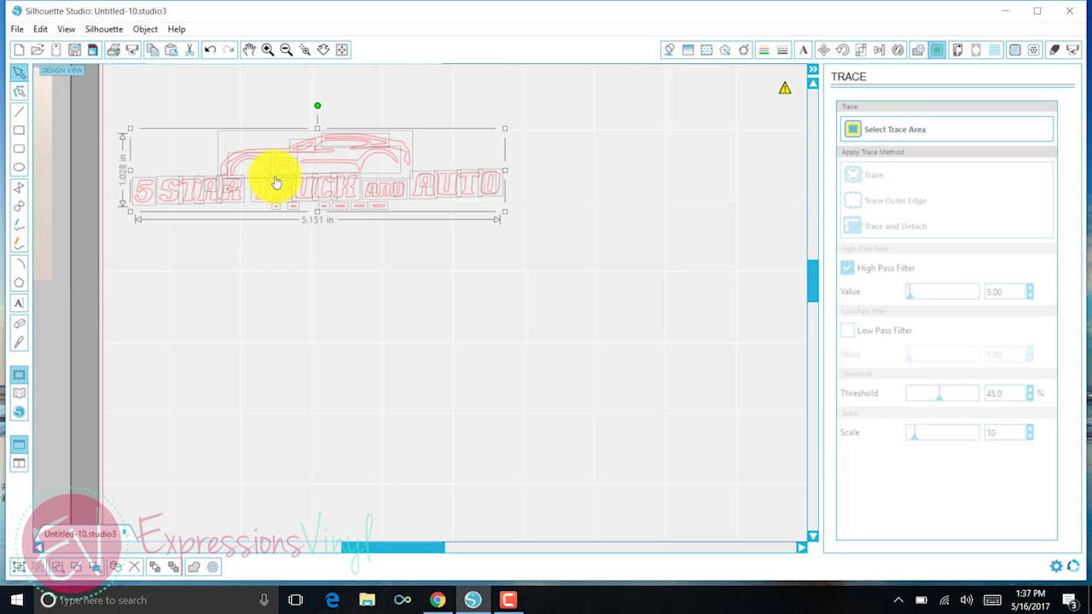
left_click(372, 260)
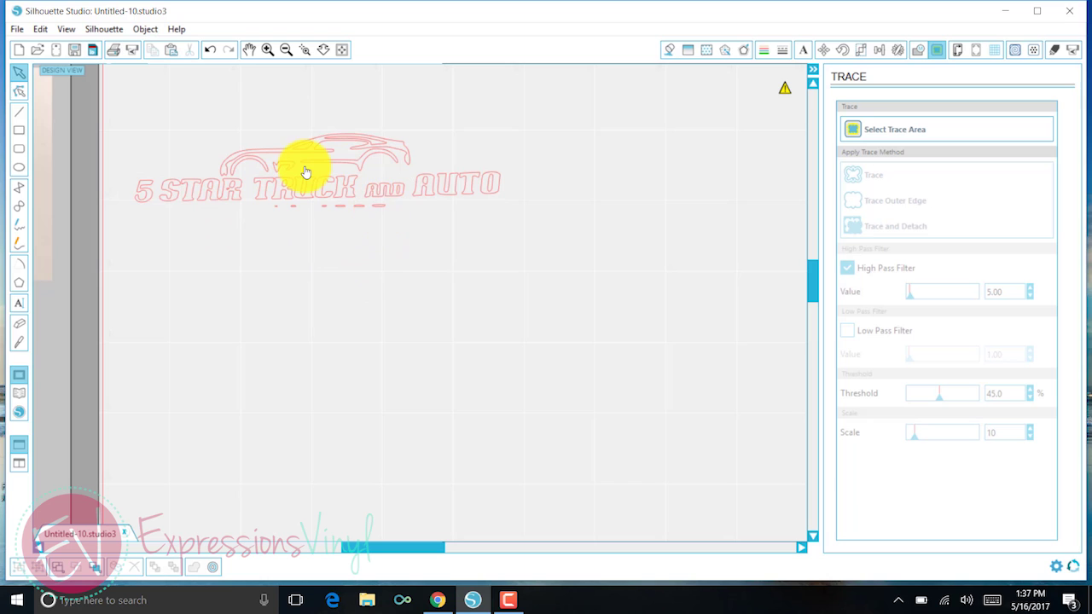
Step: Delete the small leftover dash shapes beneath the "5 STAR TRUCK AND AUTO" lettering
left_click(358, 211)
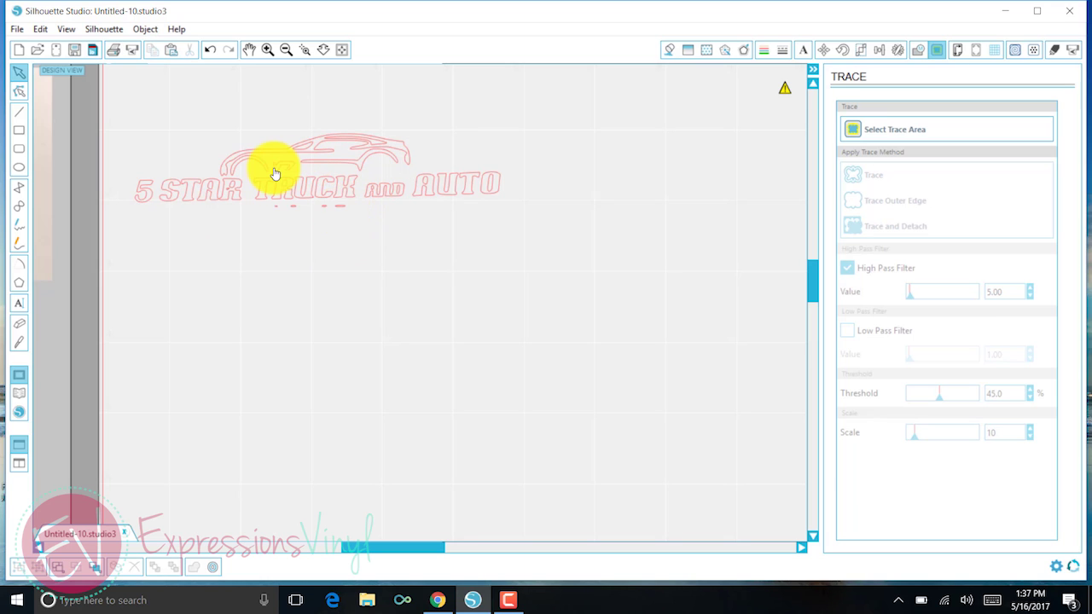
left_click(324, 212)
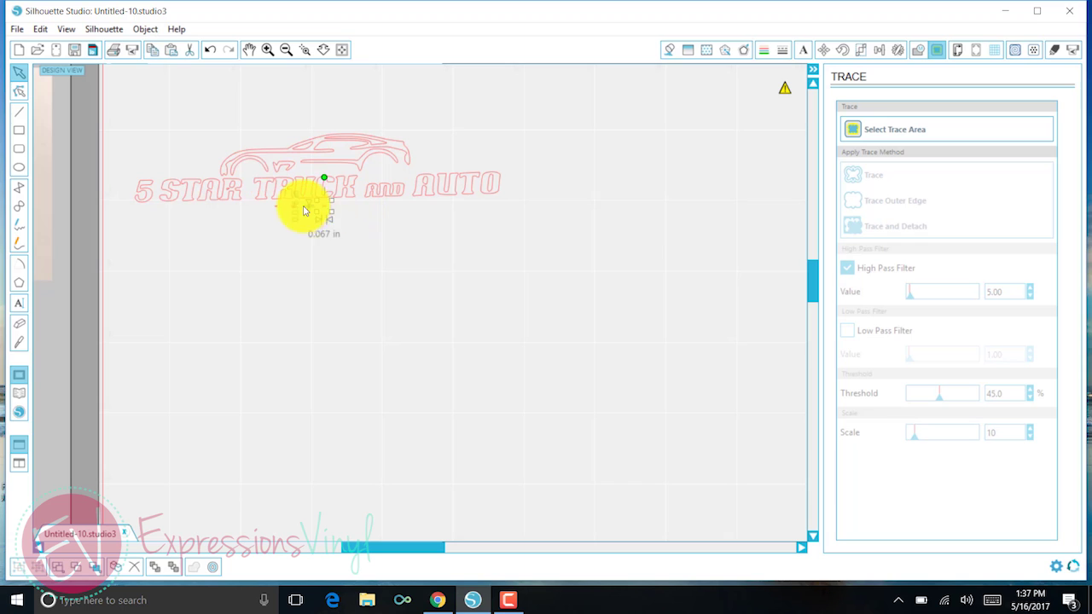
left_click_drag(296, 212, 234, 166)
left_click(288, 211)
left_click(277, 213)
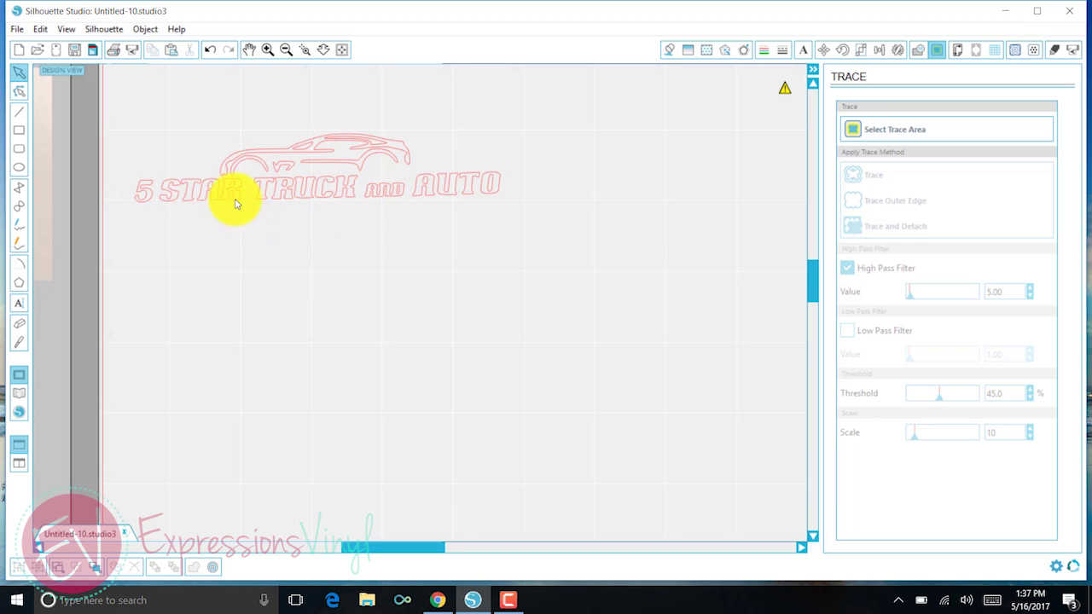
Step: Delete the tiny stray shape inside the letter R of "STAR"
left_click(267, 50)
scroll(217, 252, "up", 1)
left_click(267, 50)
scroll(174, 310, "up", 2)
scroll(119, 236, "left", 5)
scroll(120, 236, "up", 1)
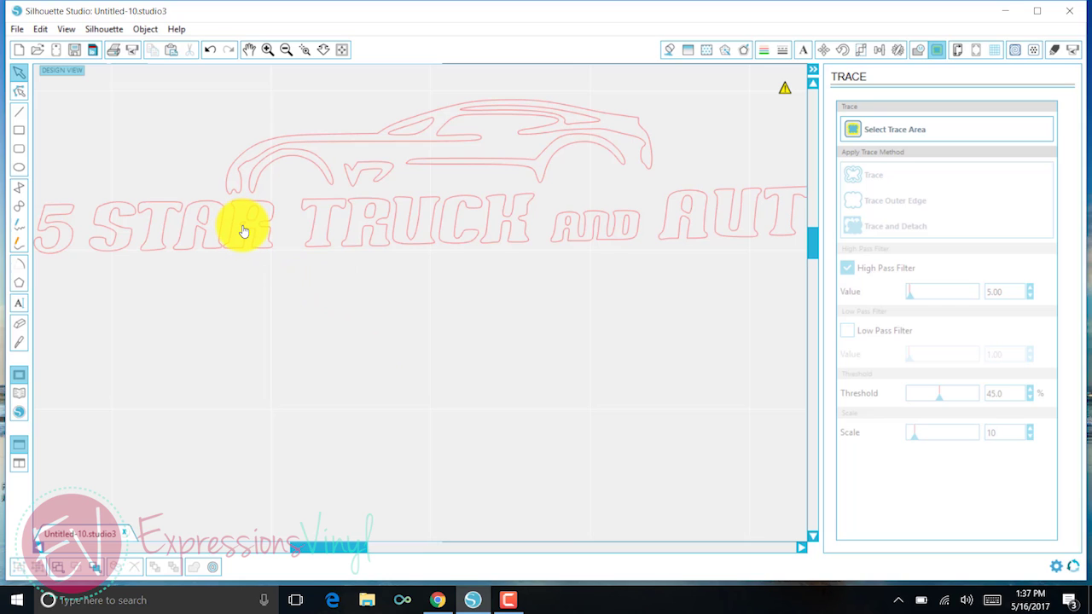
left_click(244, 231)
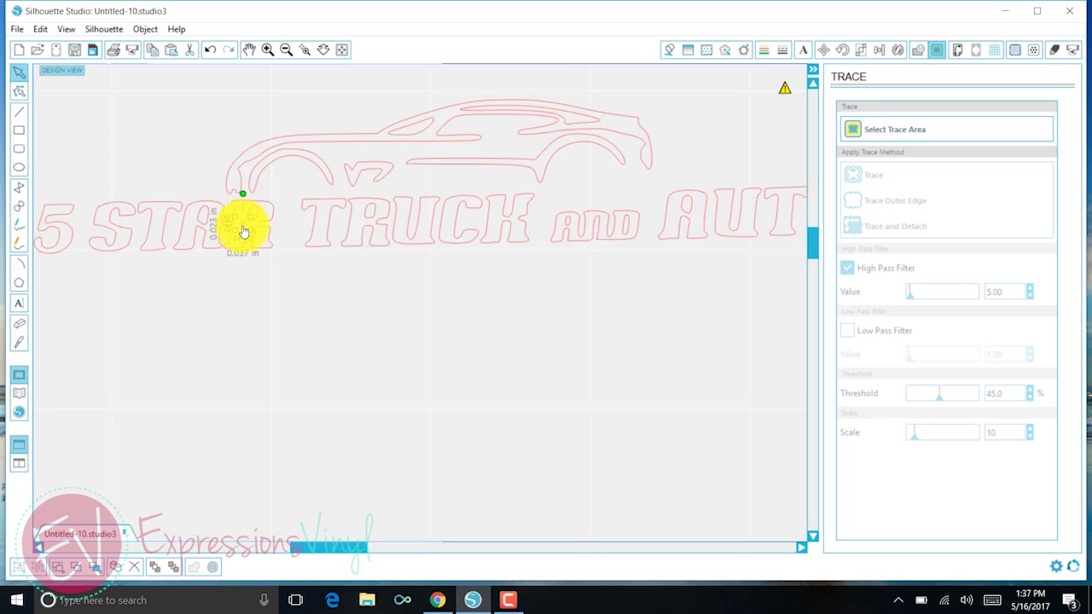
key("Delete")
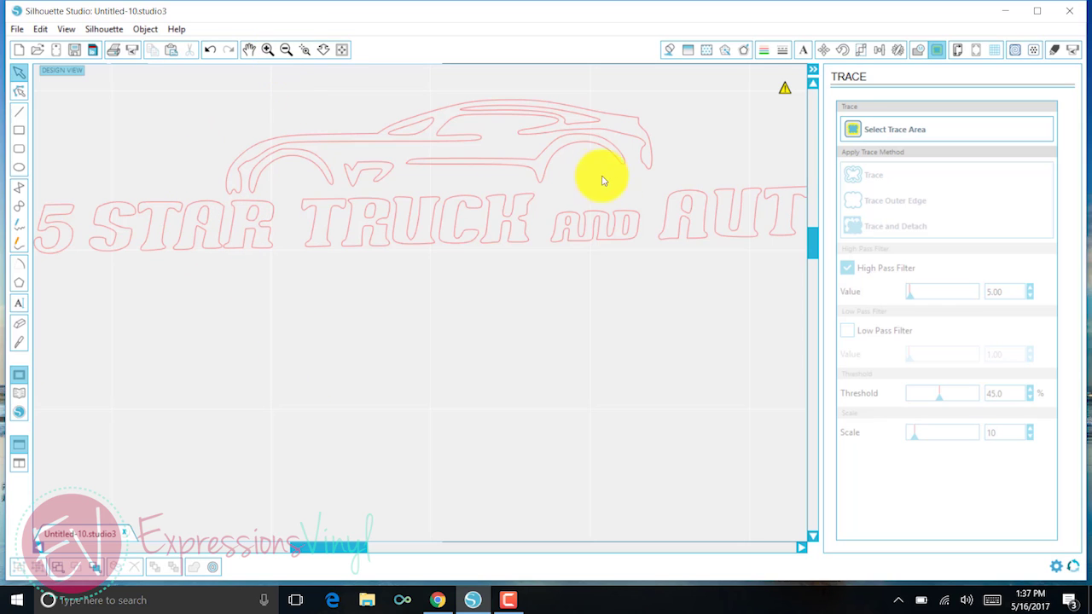
Step: Group all the traced car shapes above the lettering
left_click(286, 50)
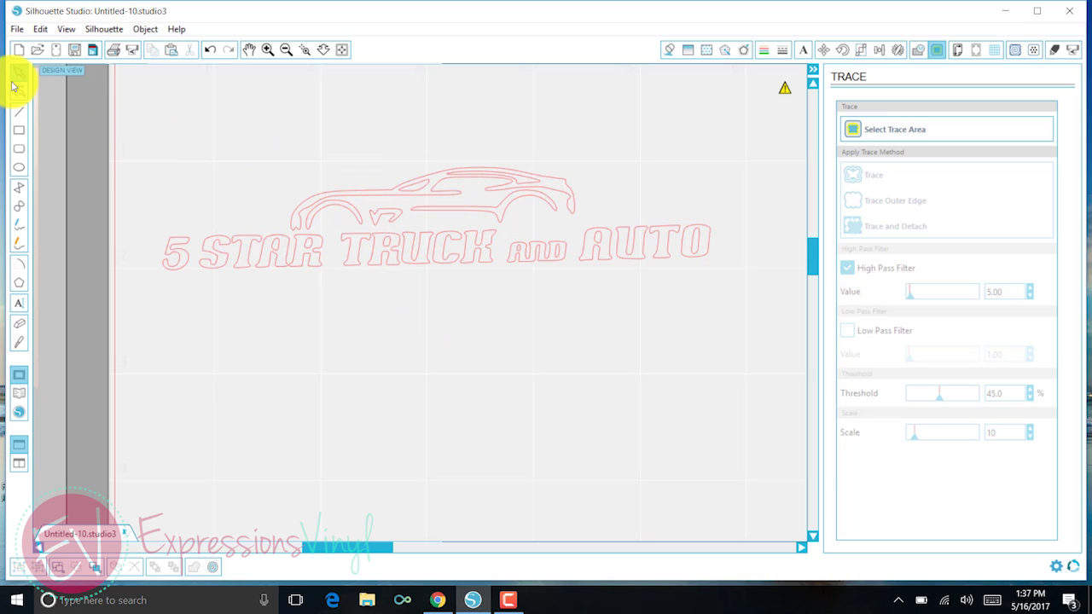
left_click_drag(296, 191, 581, 232)
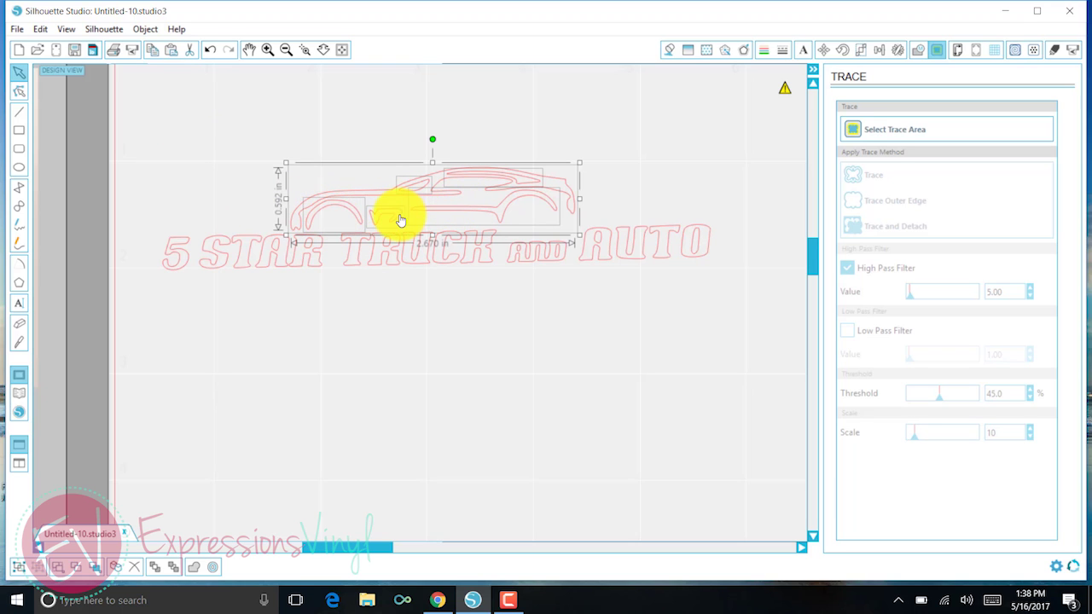
right_click(525, 220)
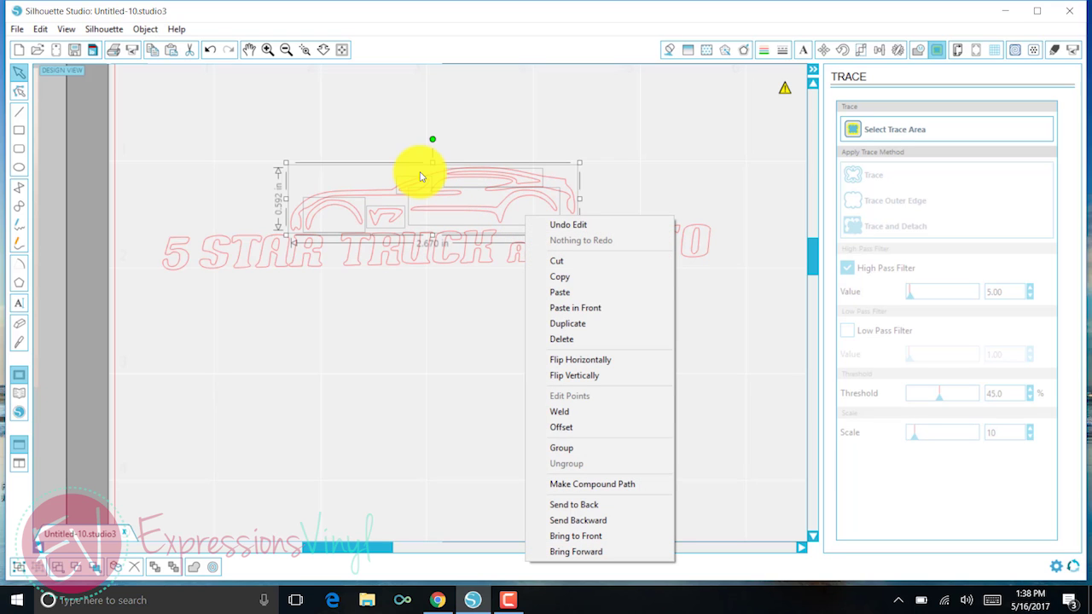
left_click(576, 450)
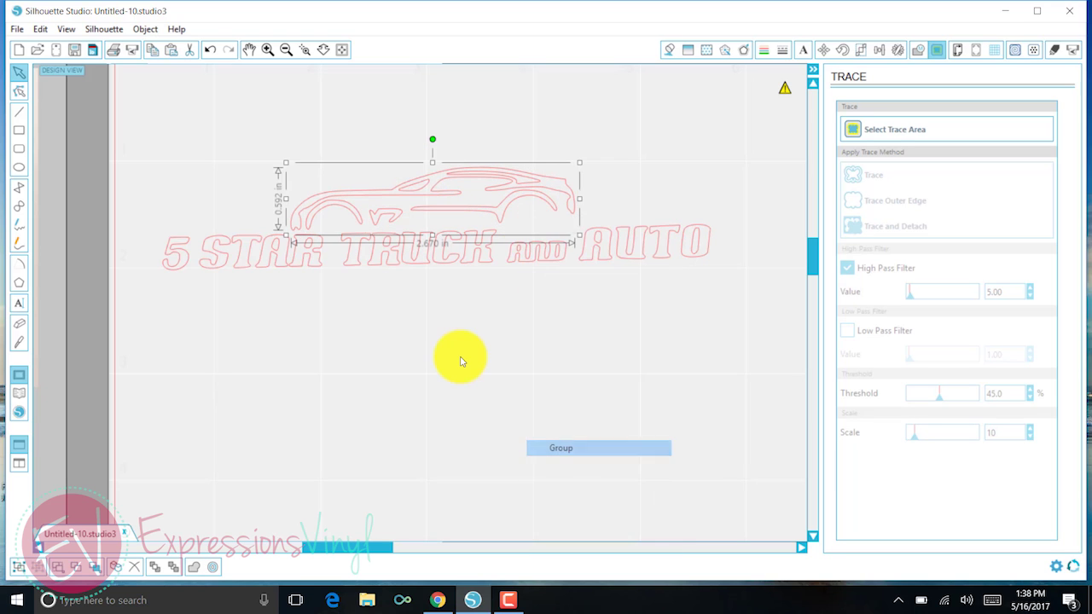
Step: Make the grouped car a compound path and fill it with red
right_click(522, 210)
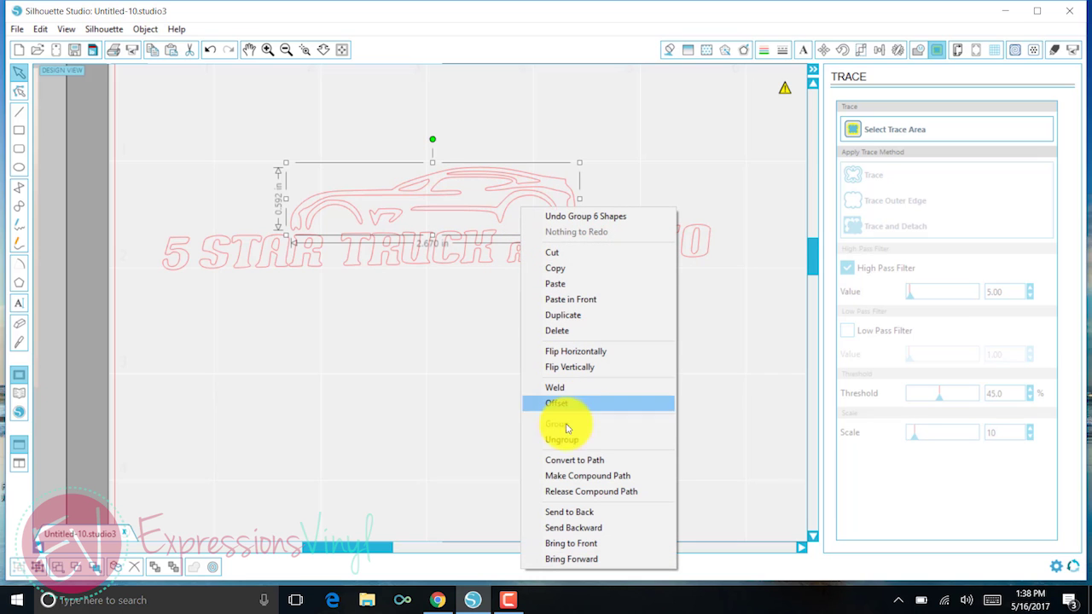
left_click(582, 476)
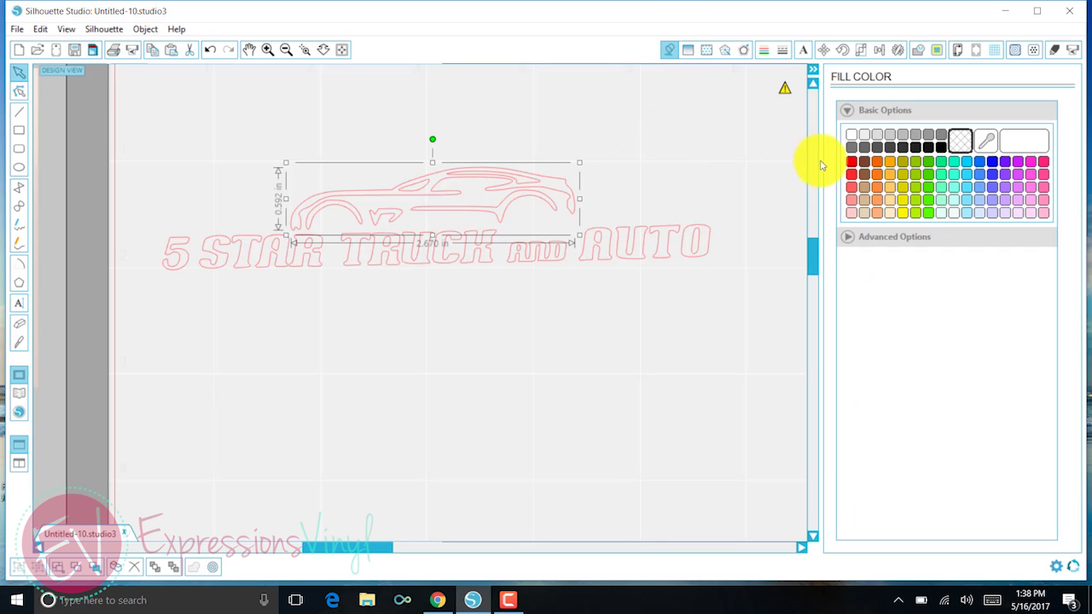
left_click(850, 161)
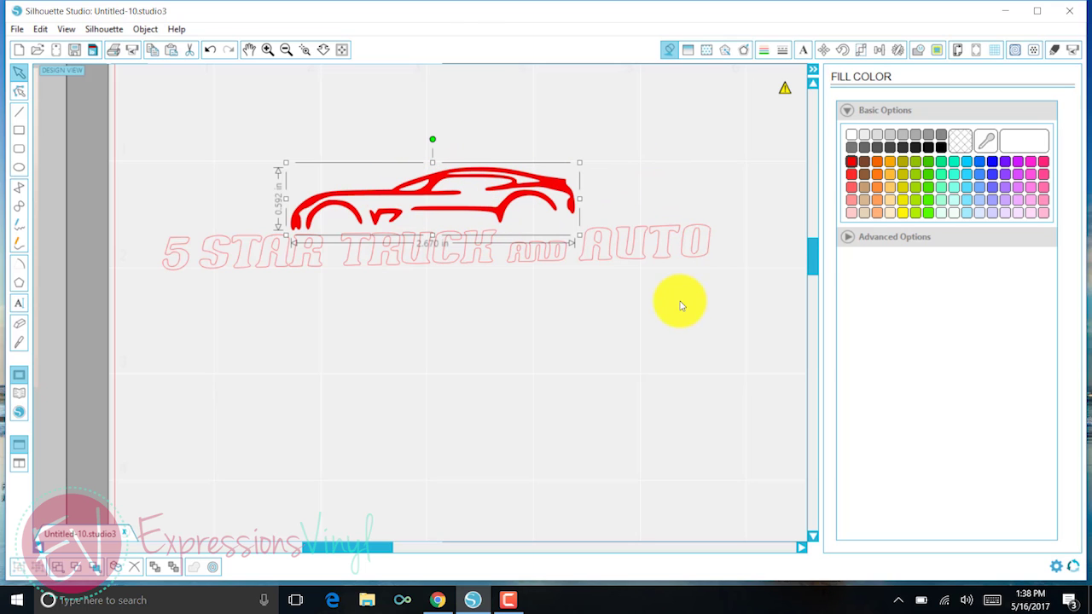
left_click(426, 287)
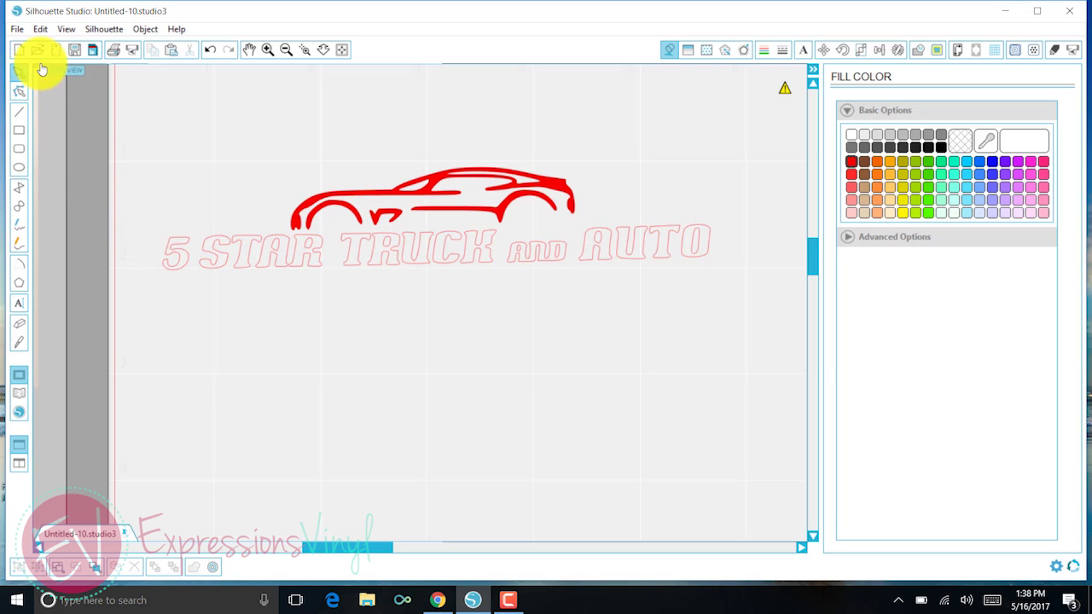
Step: Group all the letter shapes of "5 STAR TRUCK AND AUTO"
left_click(16, 76)
left_click_drag(156, 243, 719, 239)
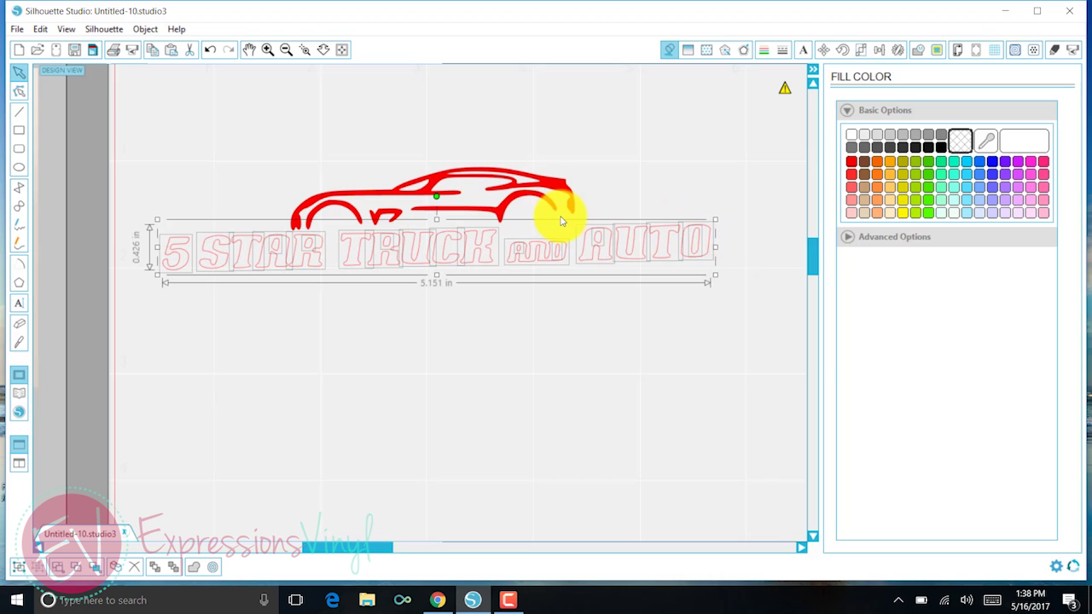
right_click(701, 271)
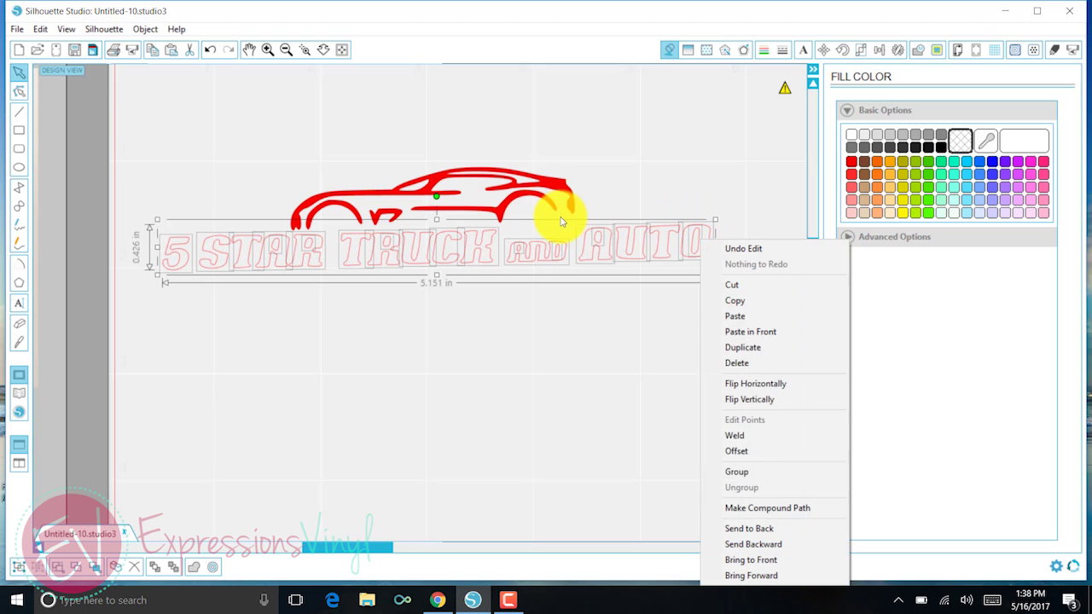
left_click(743, 479)
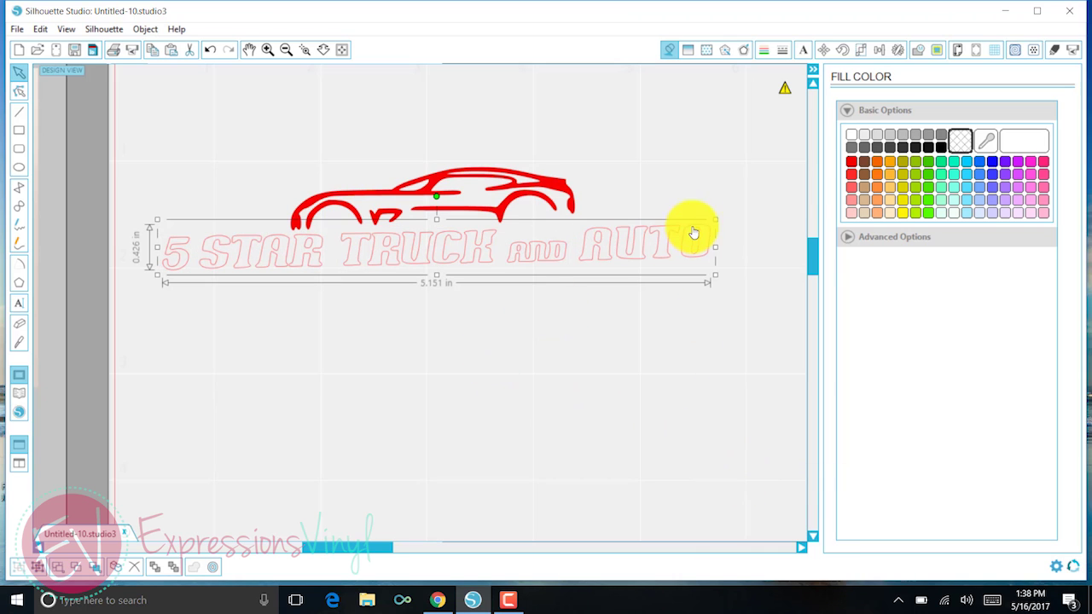
Step: Make the grouped lettering a compound path and fill it with black
left_click(941, 148)
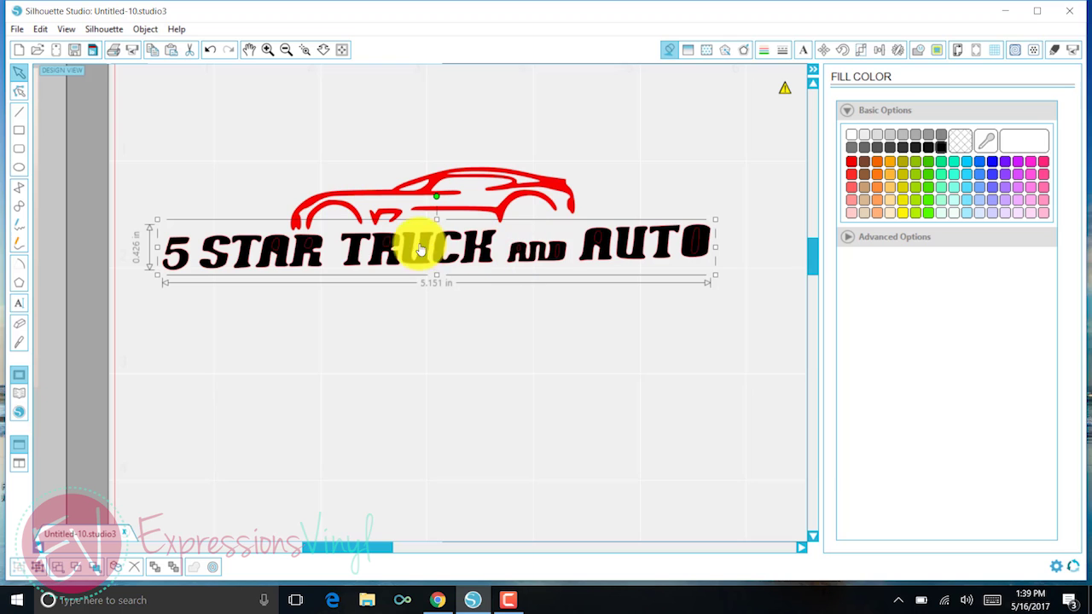
left_click(959, 140)
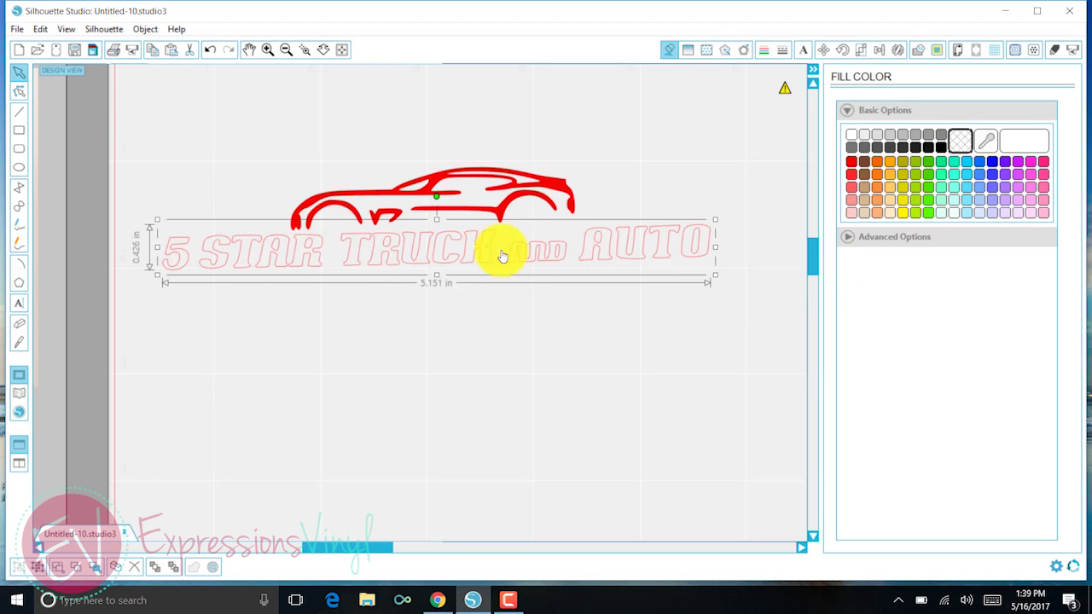
left_click(147, 29)
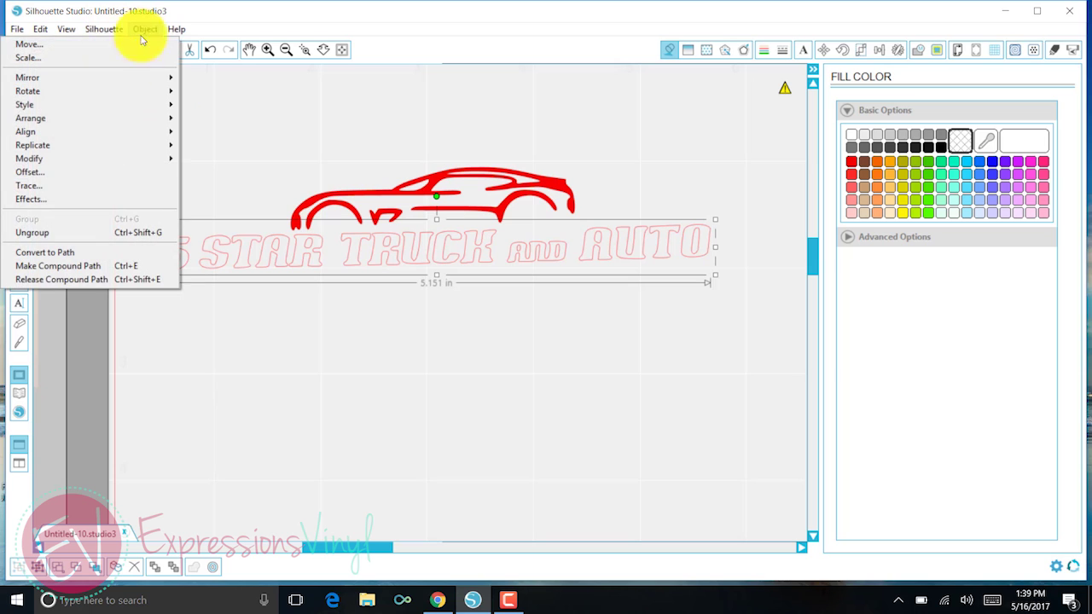
left_click(99, 268)
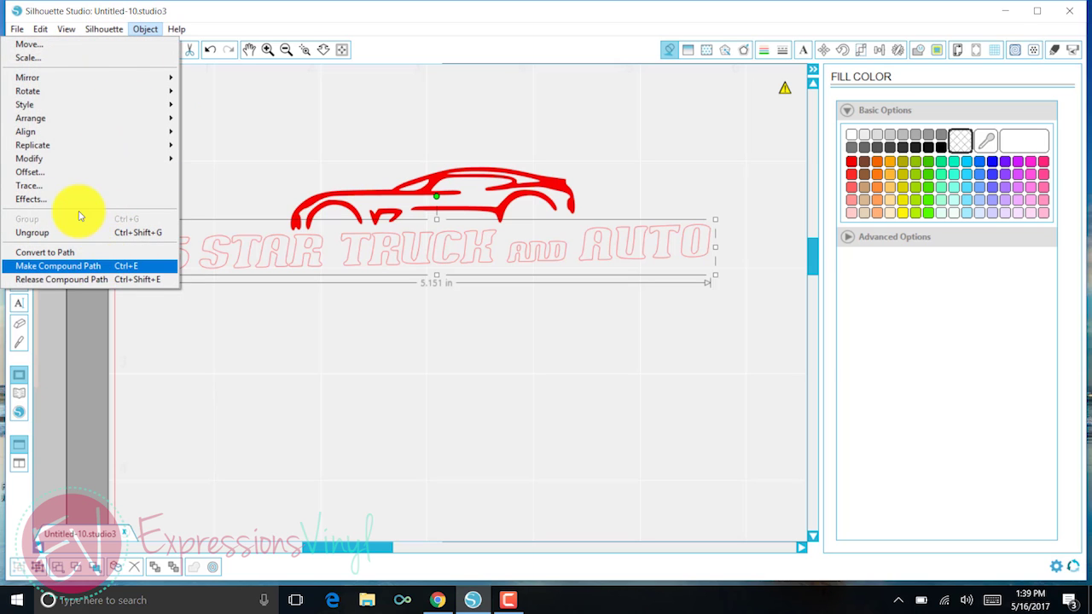
left_click(941, 148)
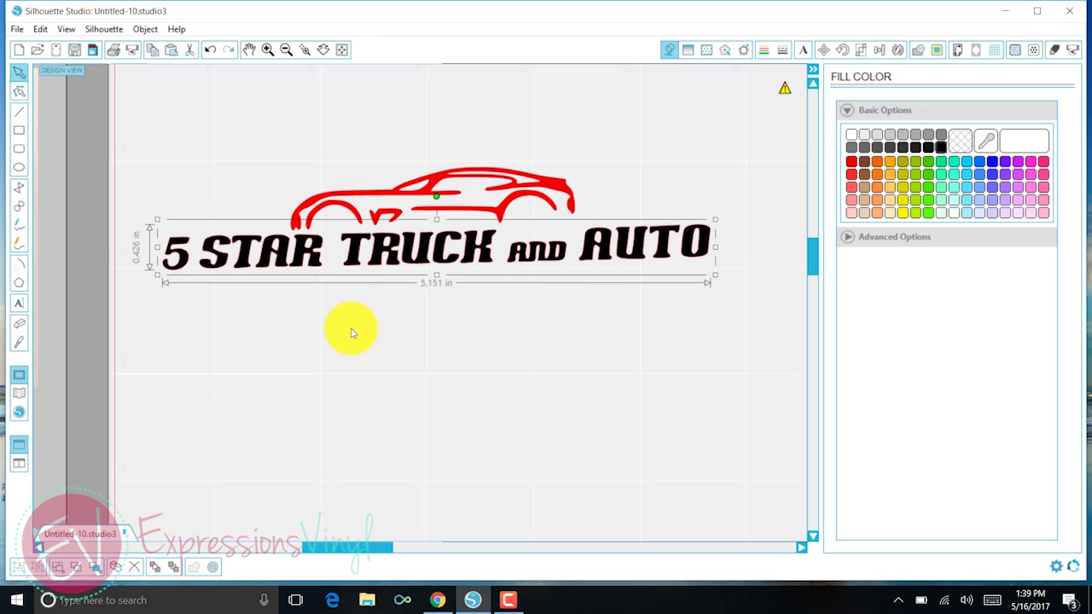
Step: Group the red car with the black lettering and move the logo into the page's upper-left corner
left_click(286, 49)
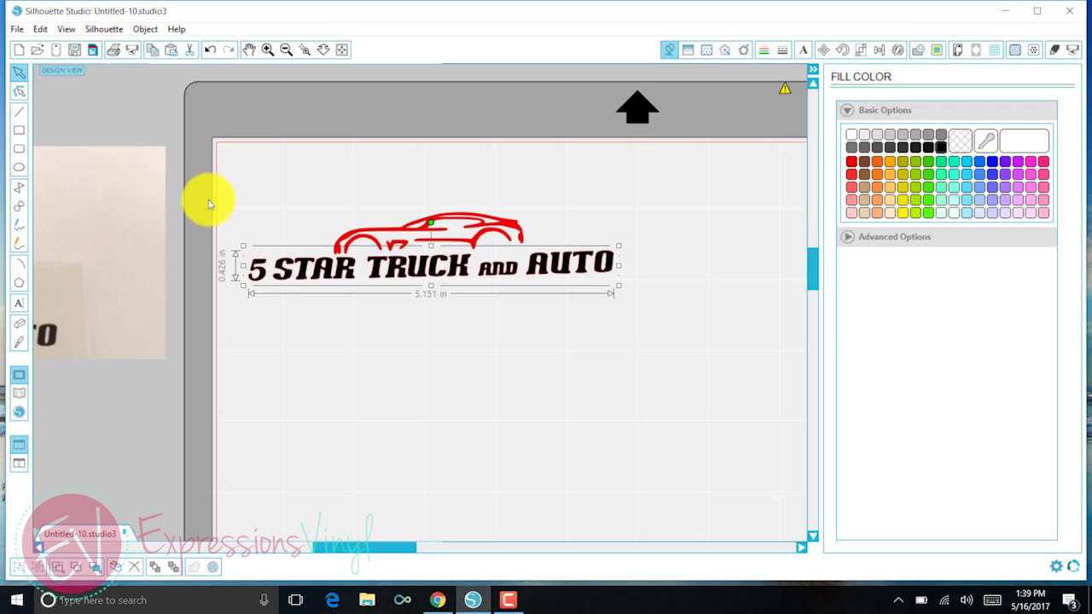
left_click(245, 190)
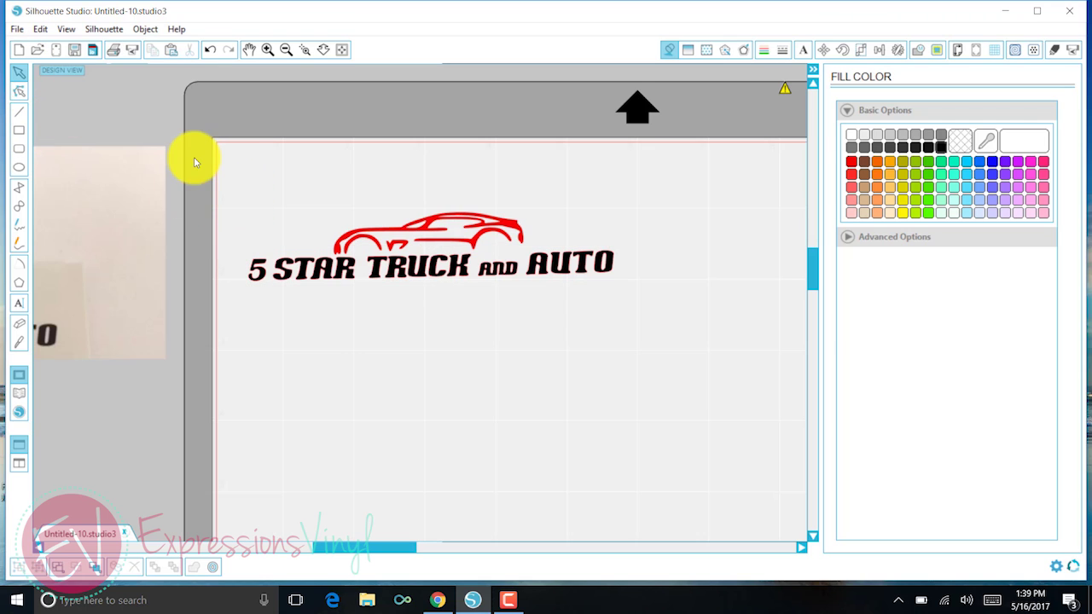
left_click(395, 220)
left_click_drag(648, 324, 636, 318)
right_click(585, 286)
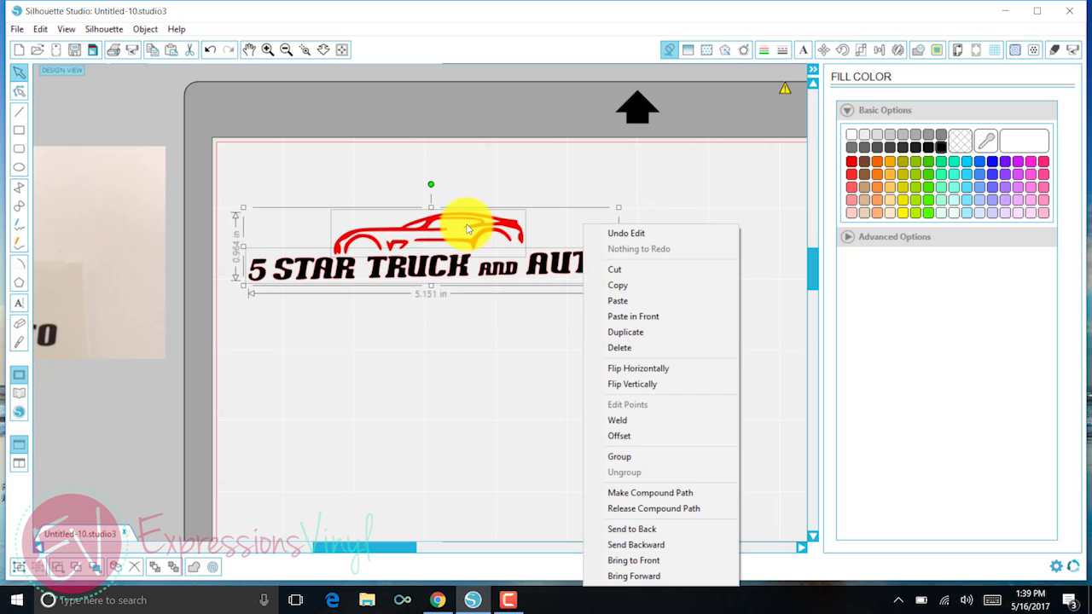
key("Return")
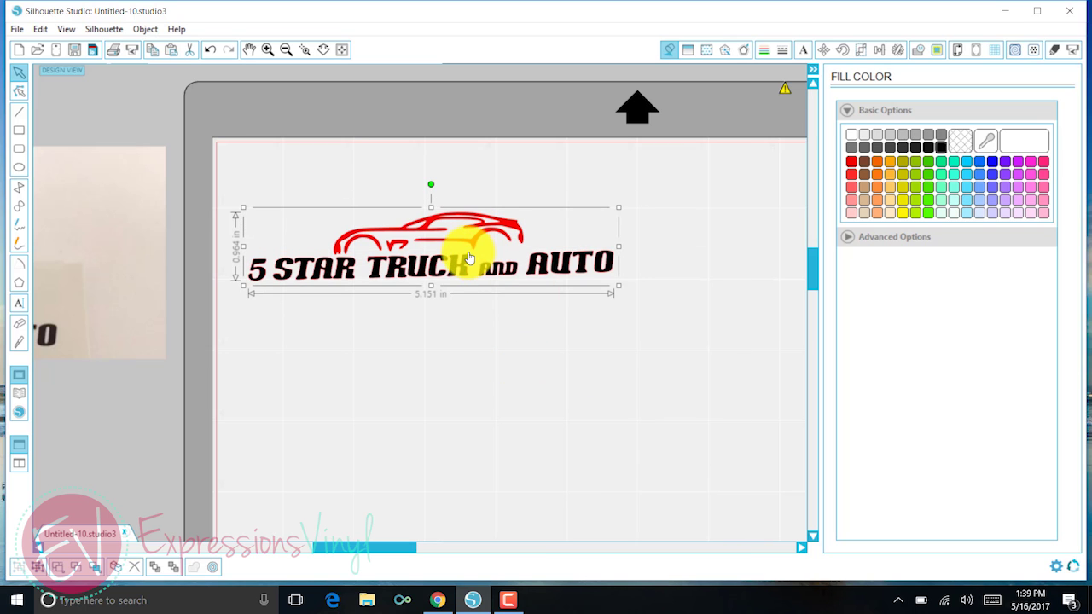
left_click_drag(470, 252, 449, 191)
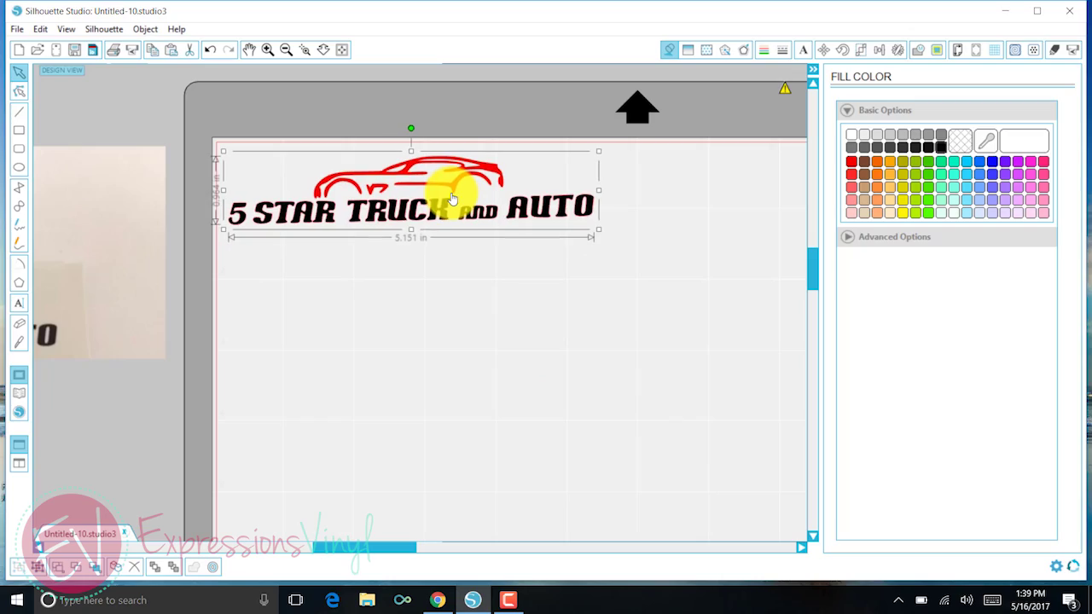
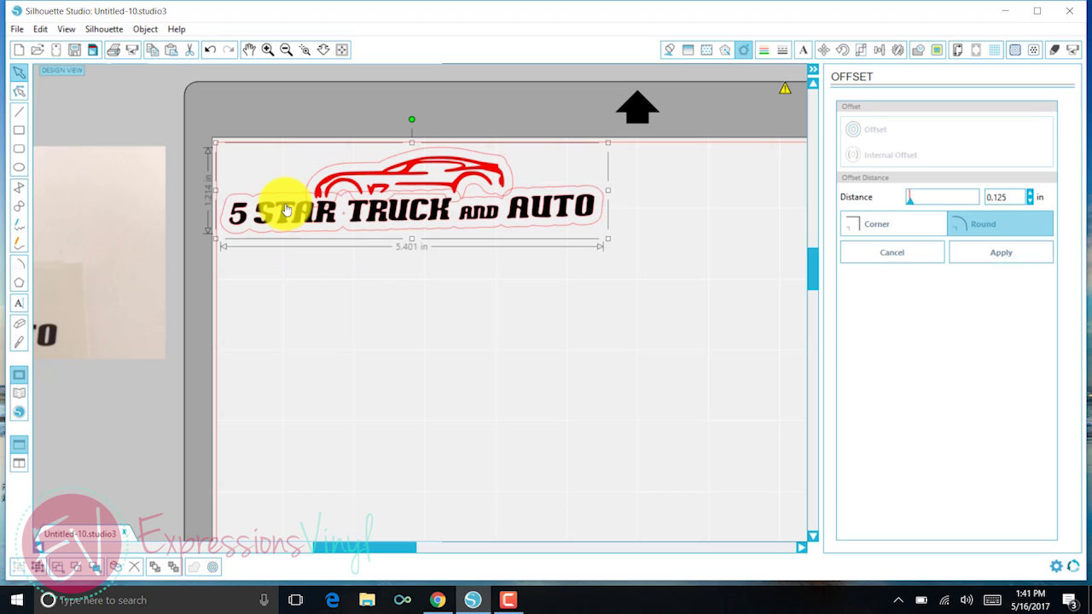
Step: Weld the overlapping offset outlines around the car and lettering into one shape
left_click(145, 33)
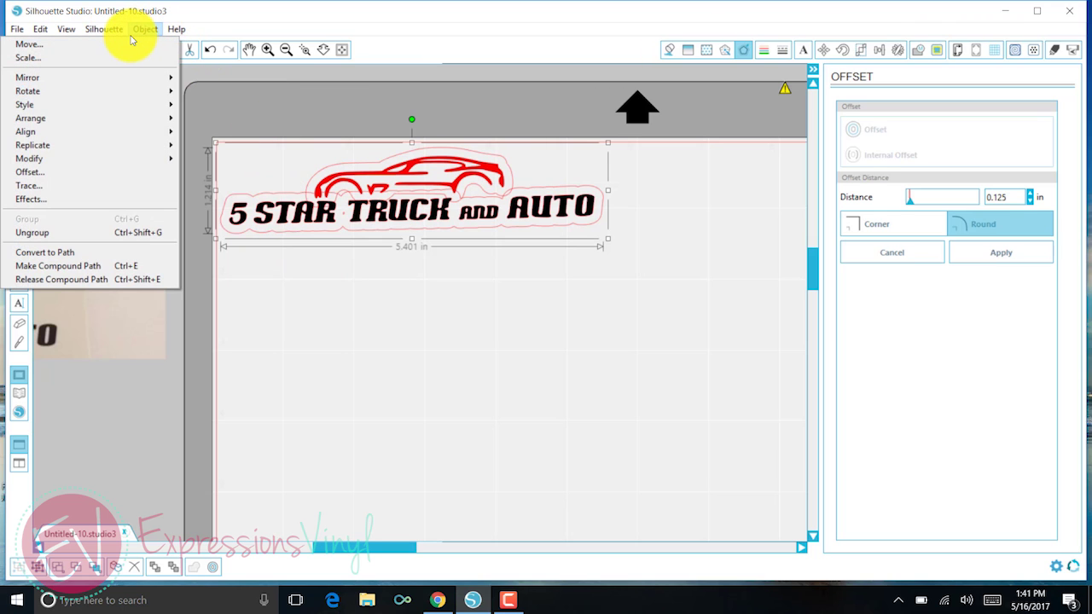
mouse_move(140, 159)
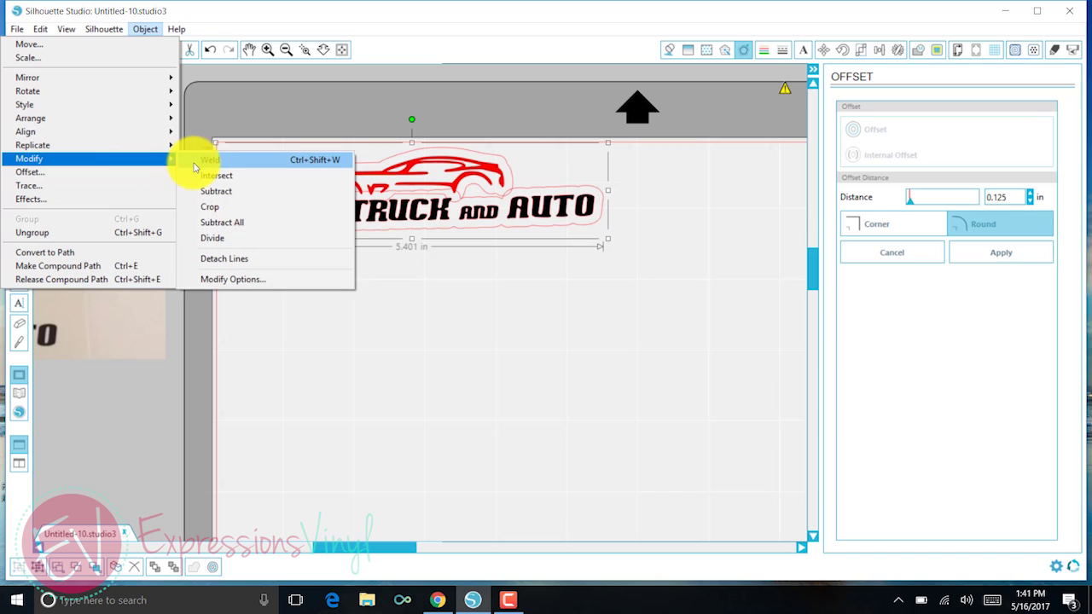
left_click(209, 160)
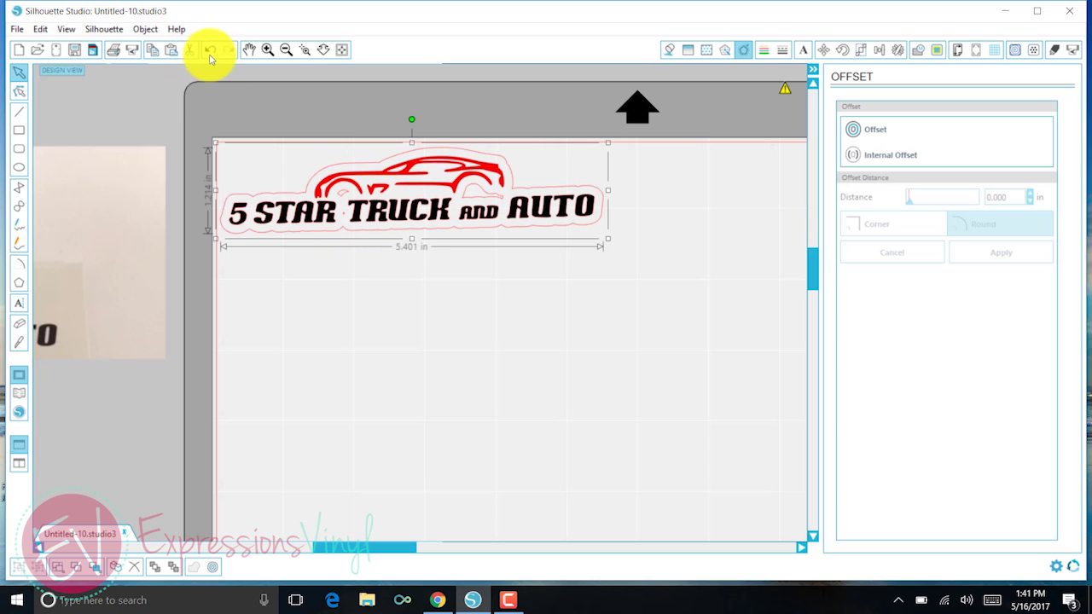
Step: Delete the points of the small leftover outline pieces under the front wheel arch and between "STAR" and "TRUCK"
left_click(267, 49)
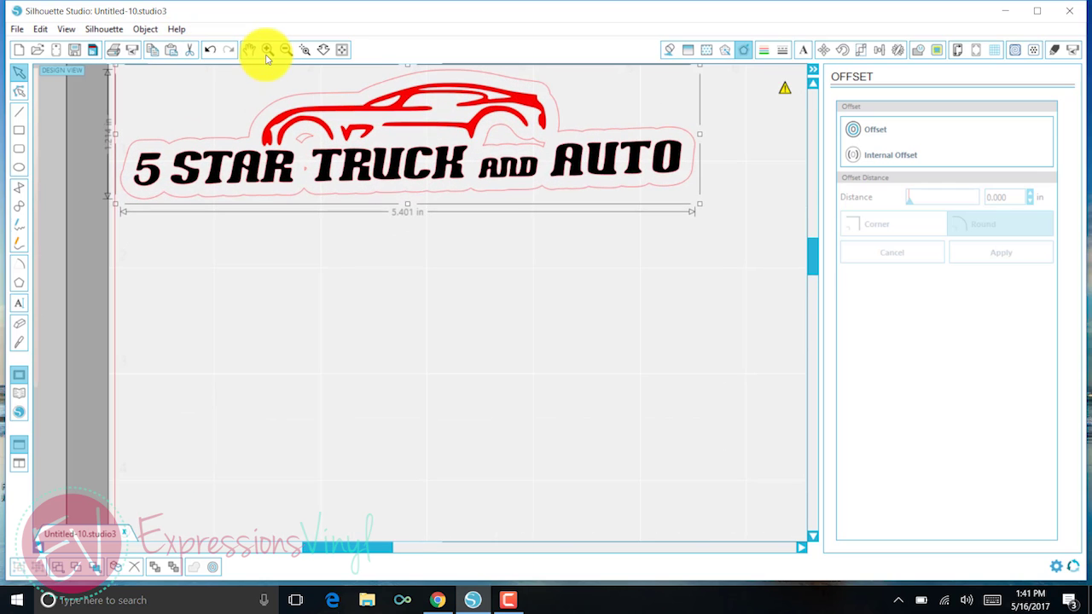
left_click(267, 50)
scroll(277, 213, "up", 2)
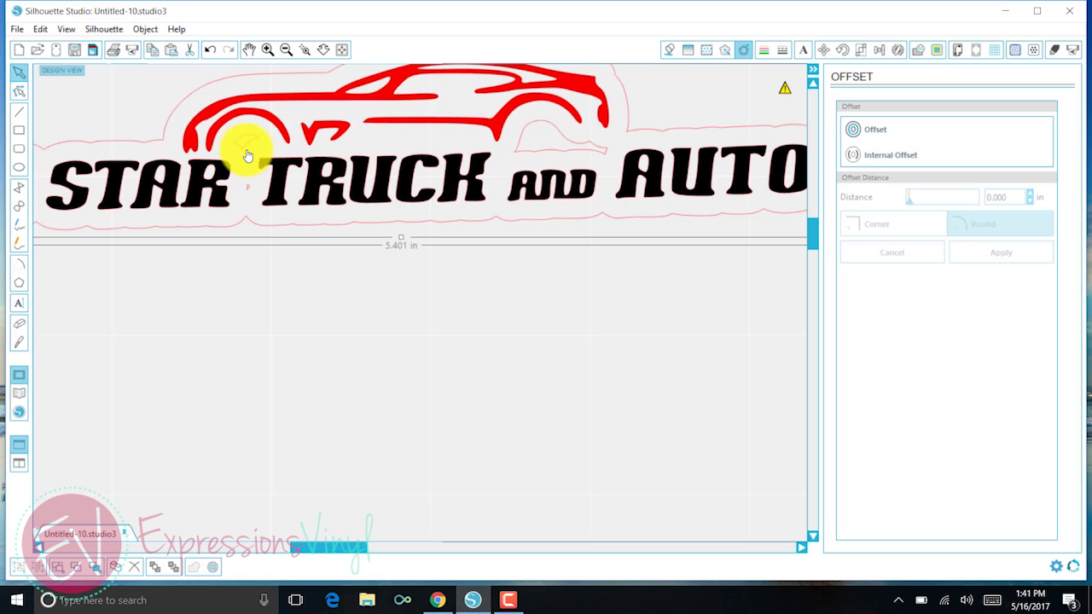
double_click(198, 122)
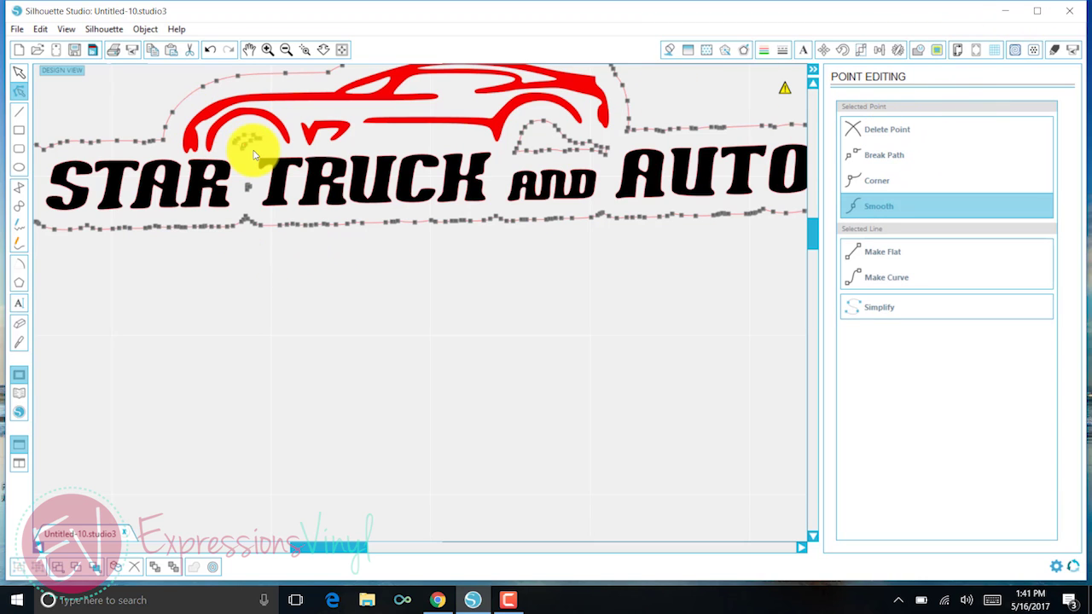
left_click(890, 128)
key("Delete")
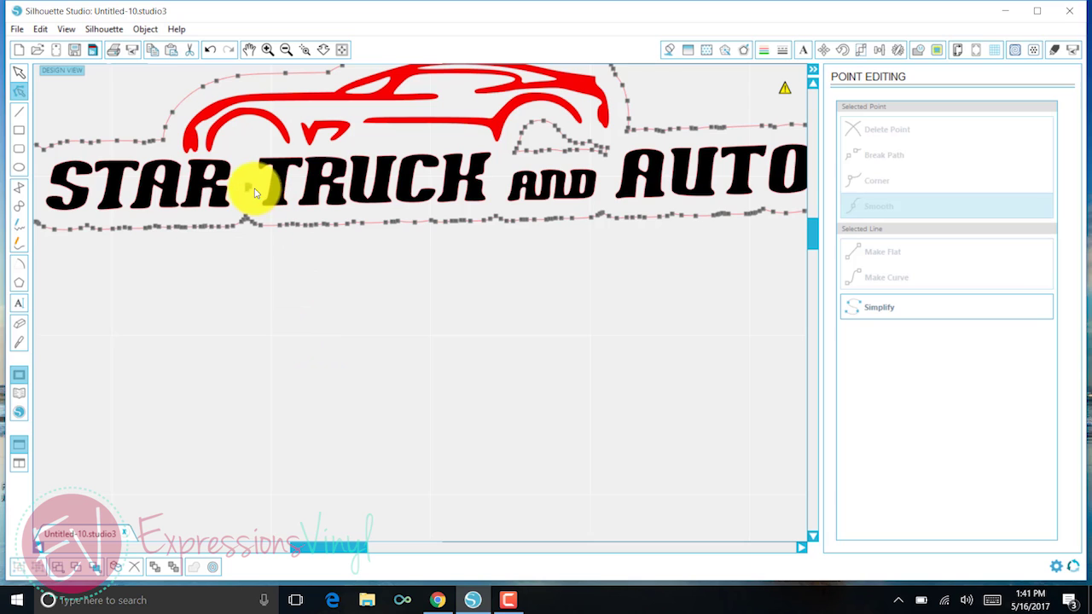
left_click(199, 146)
left_click(907, 134)
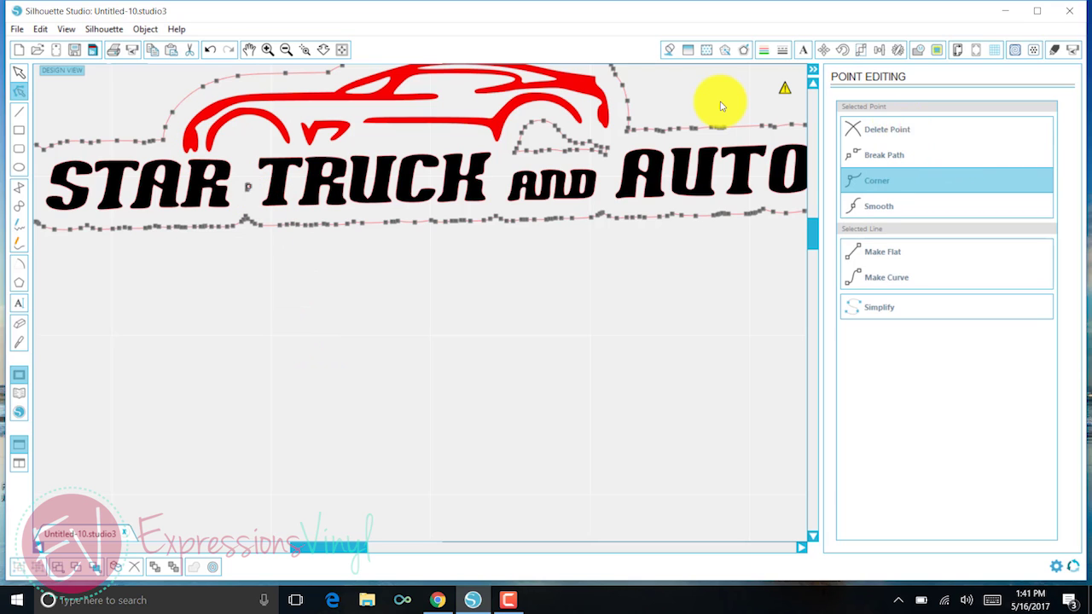
Step: Delete all points of the leftover inner outline beneath the rear wheel arch and finish point editing
left_click(590, 148)
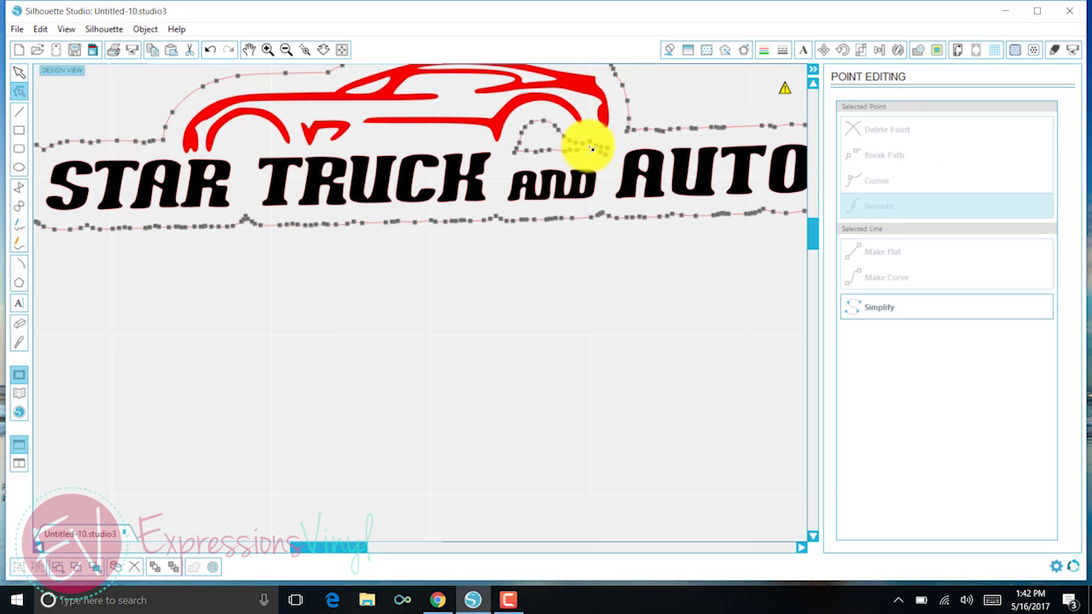
left_click(607, 150)
left_click(884, 126)
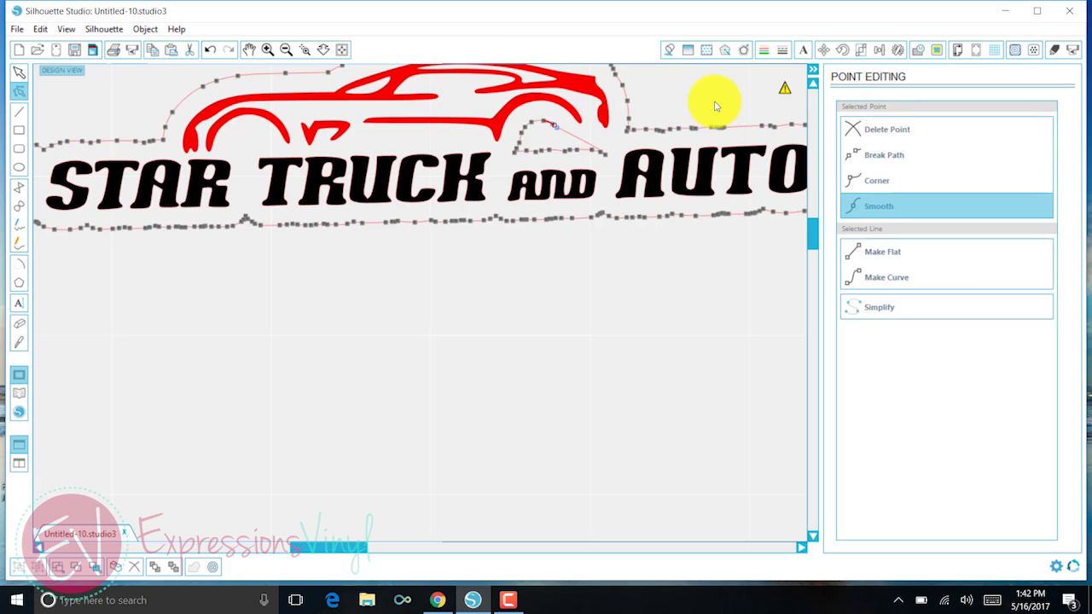
key("Delete")
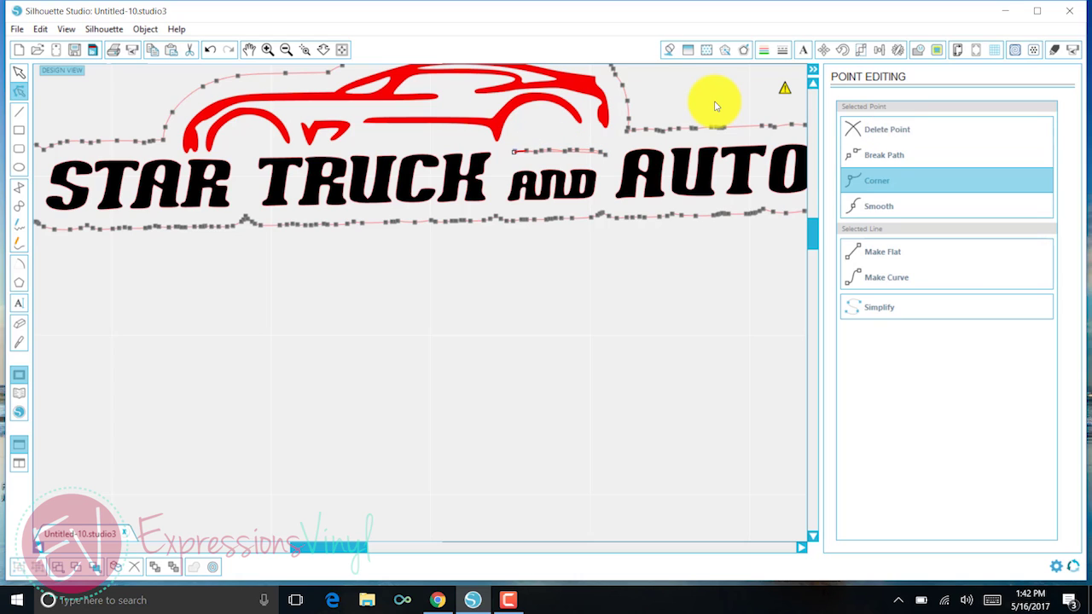
key("Delete")
key("Delete")
key("Delete")
key("Delete")
key("Delete")
key("Delete")
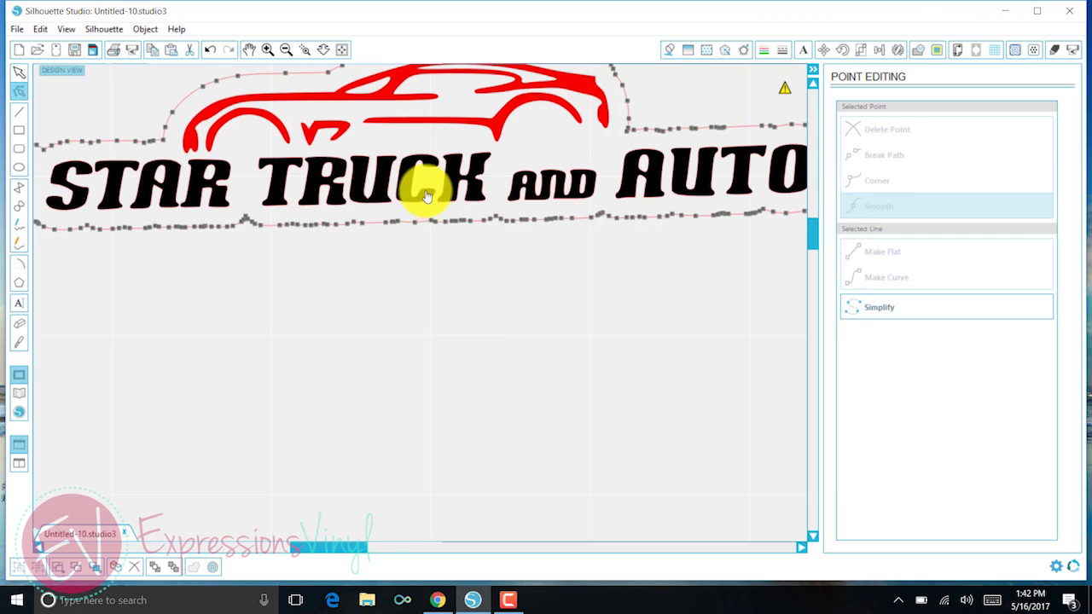
left_click(401, 286)
scroll(401, 286, "down", 2)
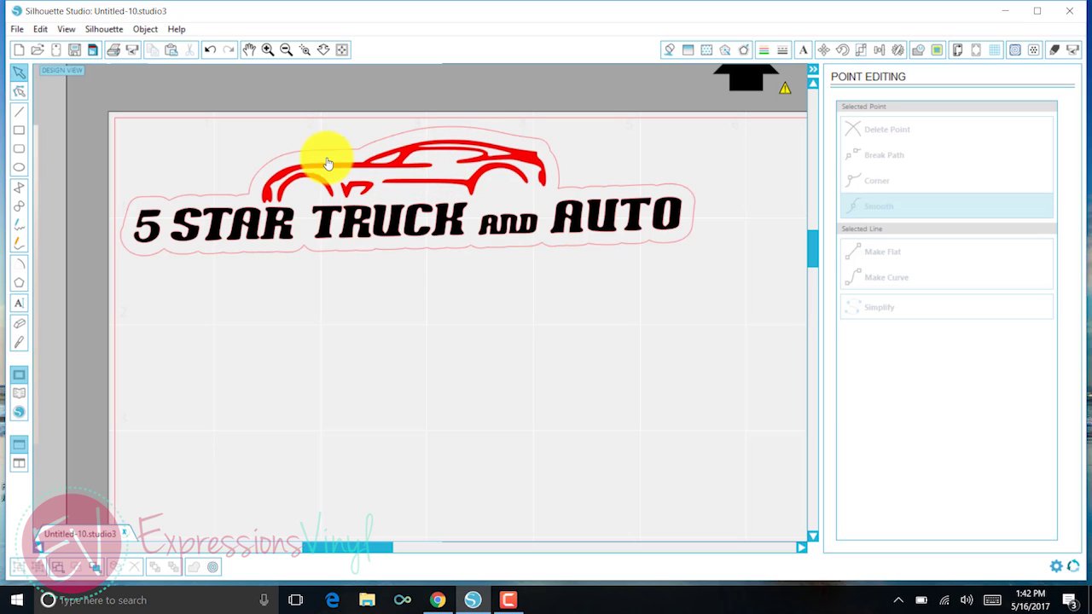
Step: Flip the grouped red car and black lettering horizontally
left_click(239, 137)
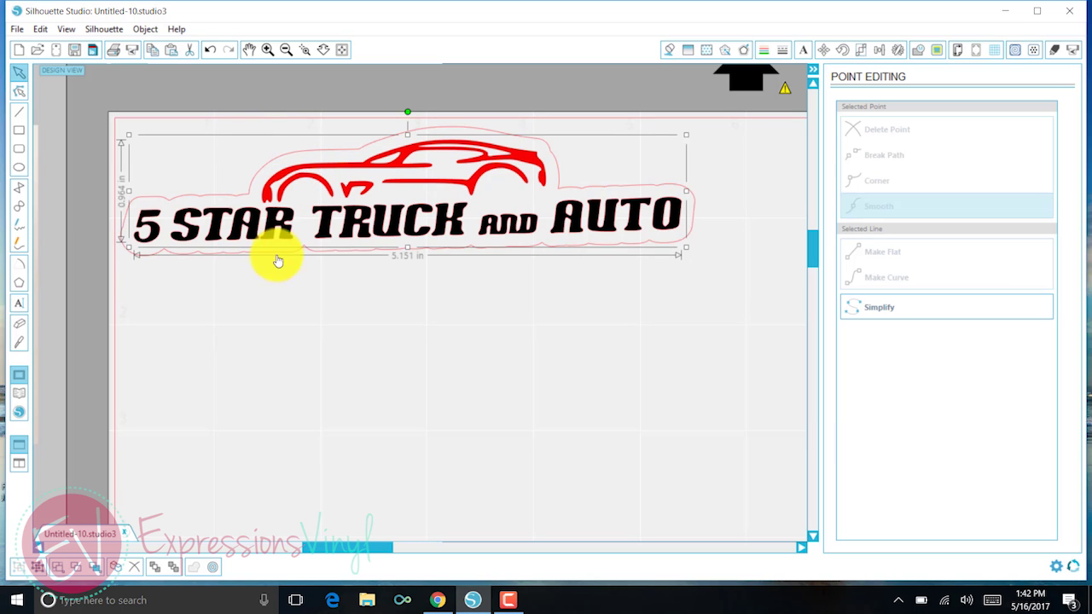
left_click(140, 32)
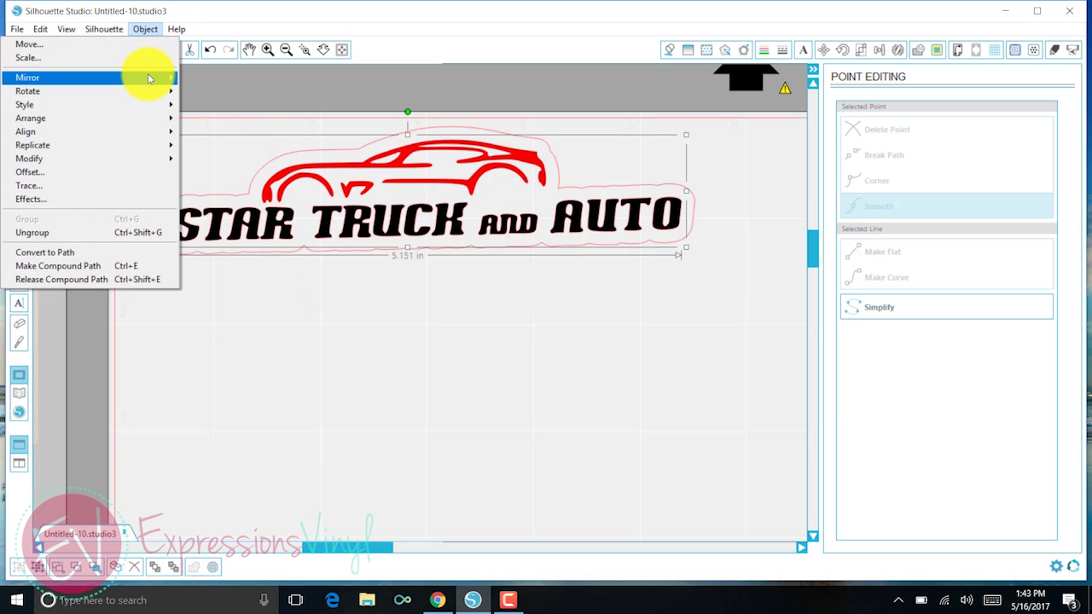
mouse_move(153, 82)
left_click(228, 79)
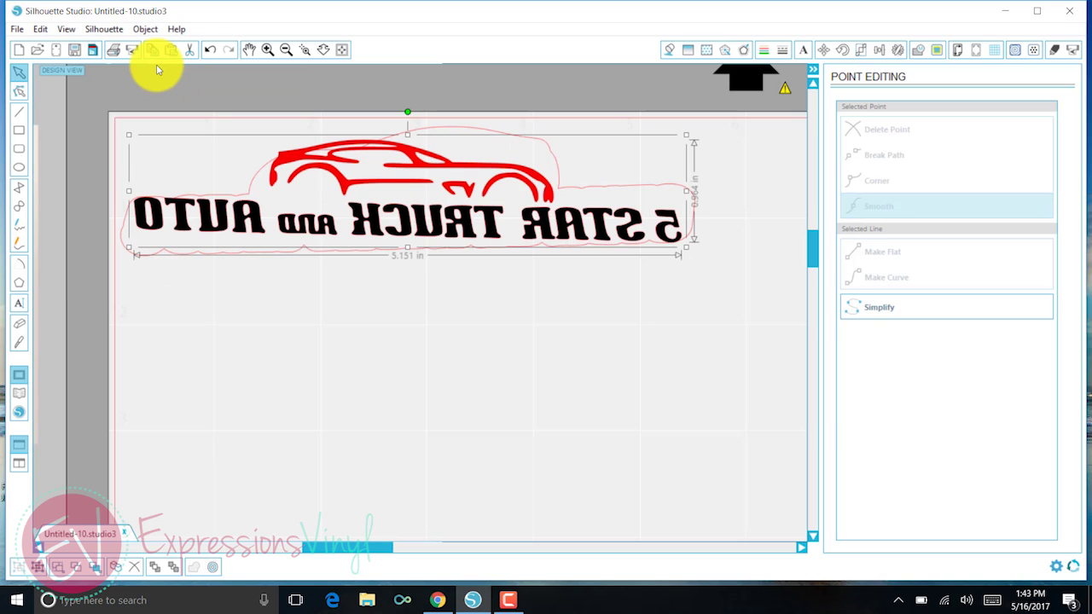
Step: Flip the outer offset outline horizontally so that it matches the mirrored logo, and deselect it
left_click(254, 189)
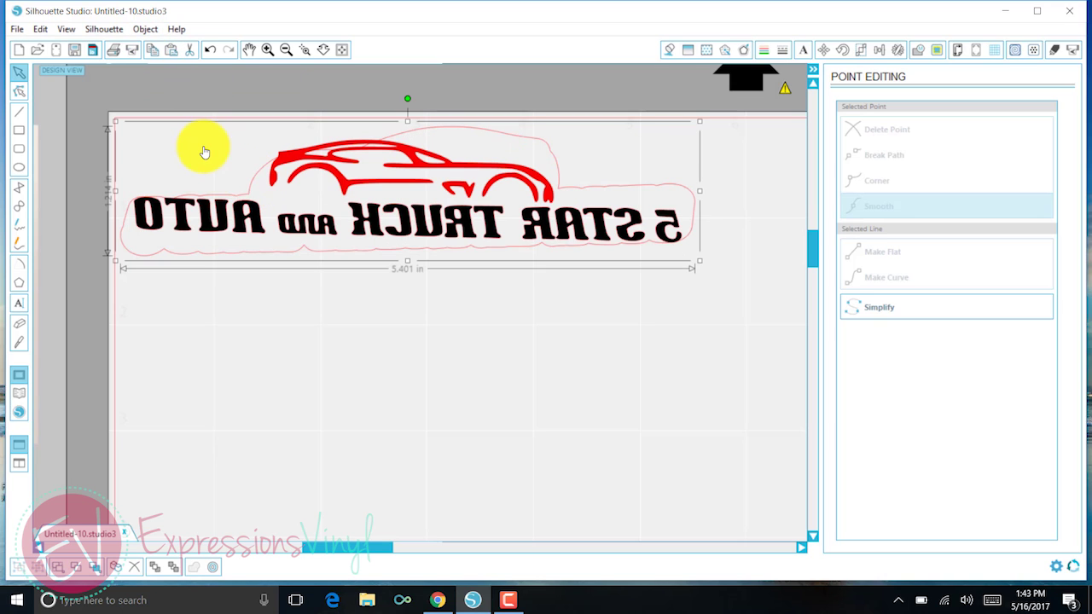
left_click(142, 30)
mouse_move(129, 71)
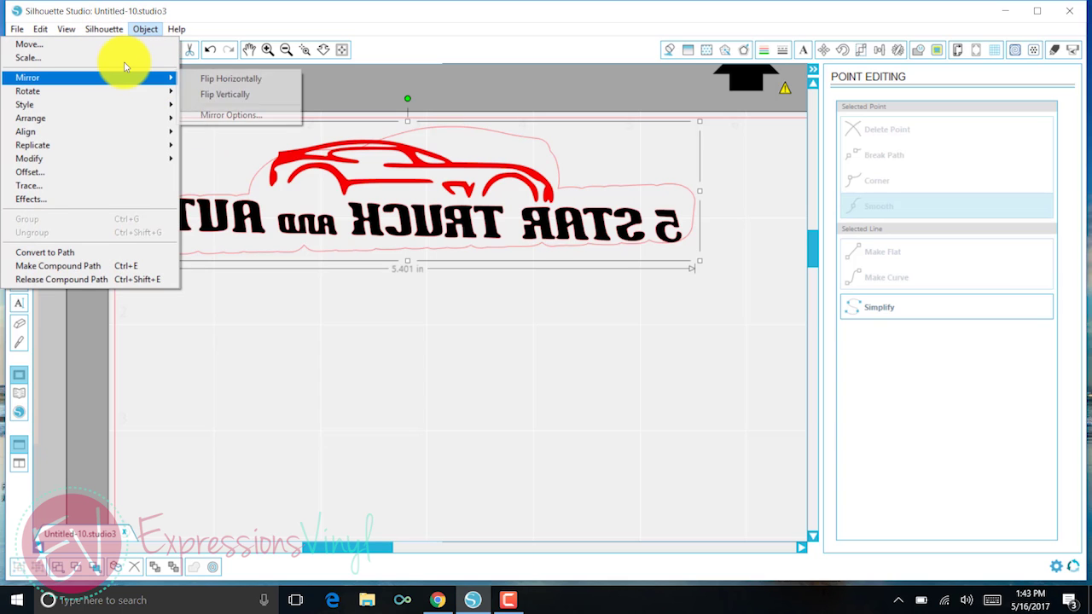
left_click(196, 79)
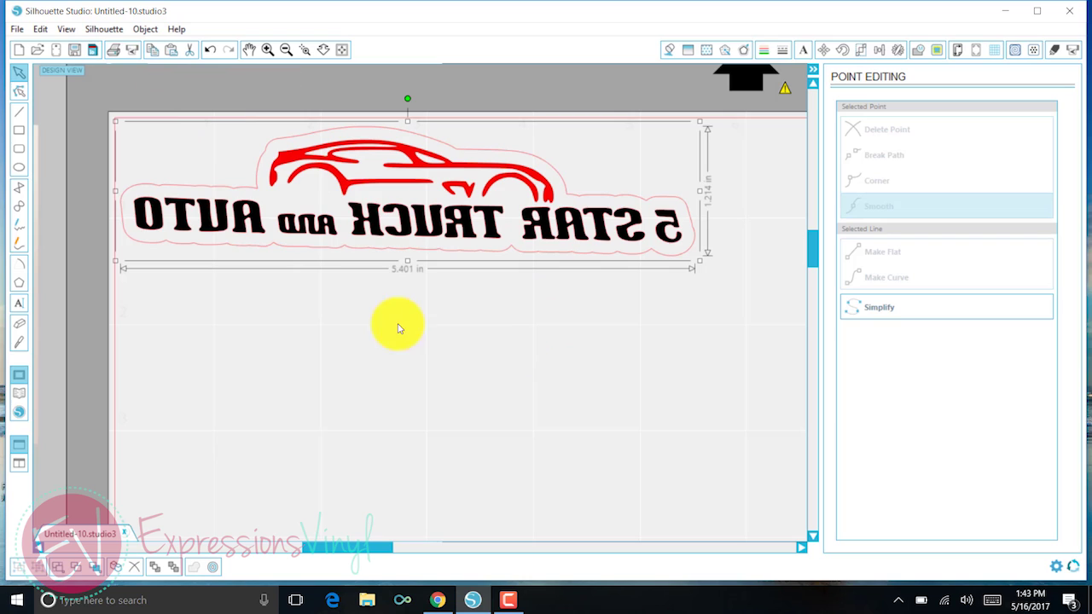
key("ctrl+z")
key("ctrl+shift+z")
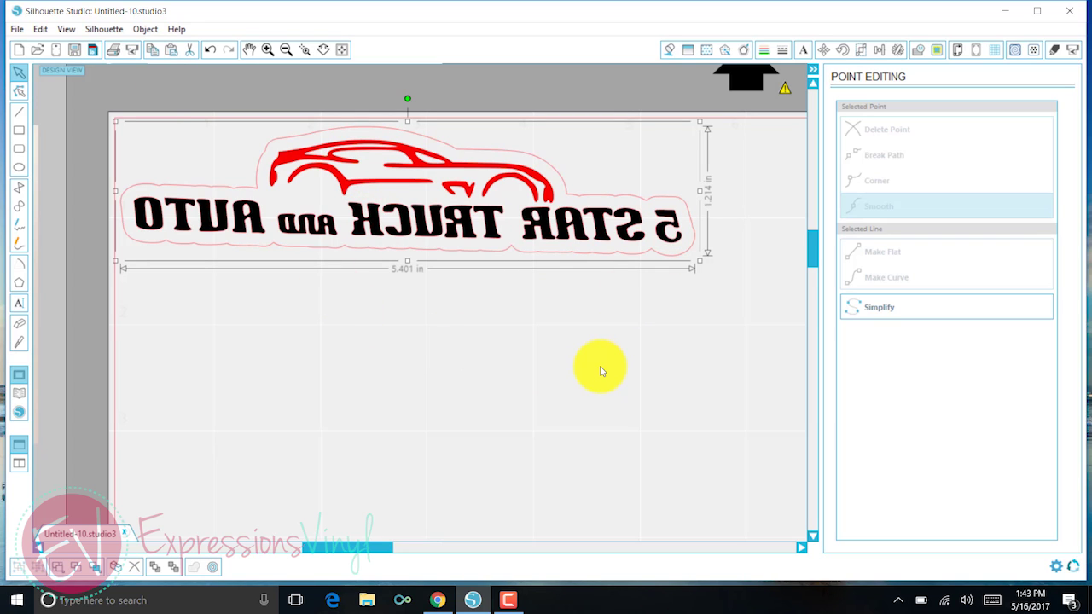
left_click(756, 507)
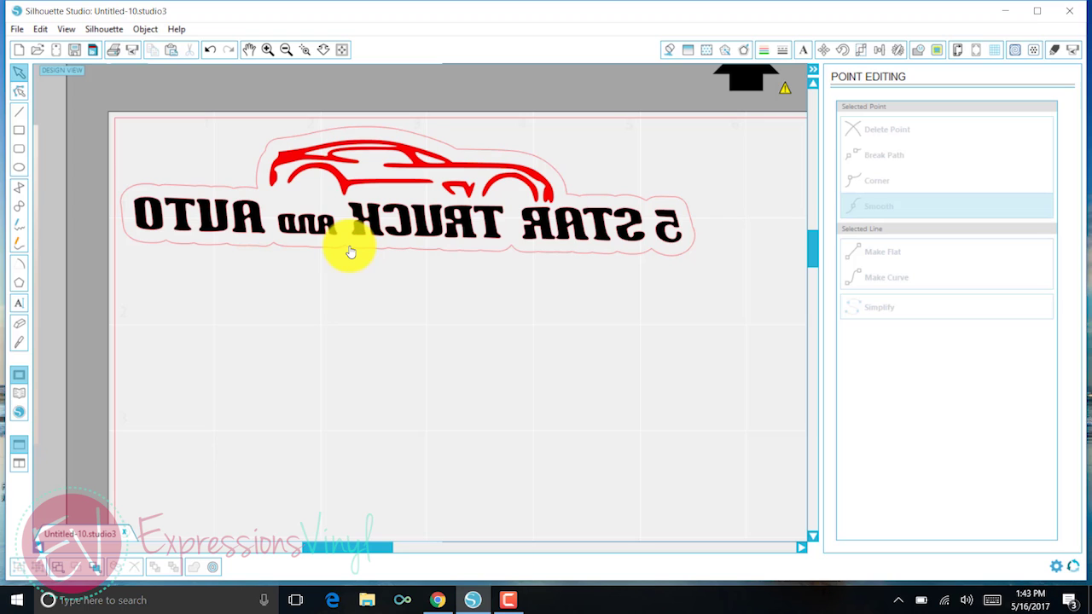
Step: Group the mirrored logo with its offset outline and move the group off the page, above the cutting mat
scroll(366, 371, "up", 1)
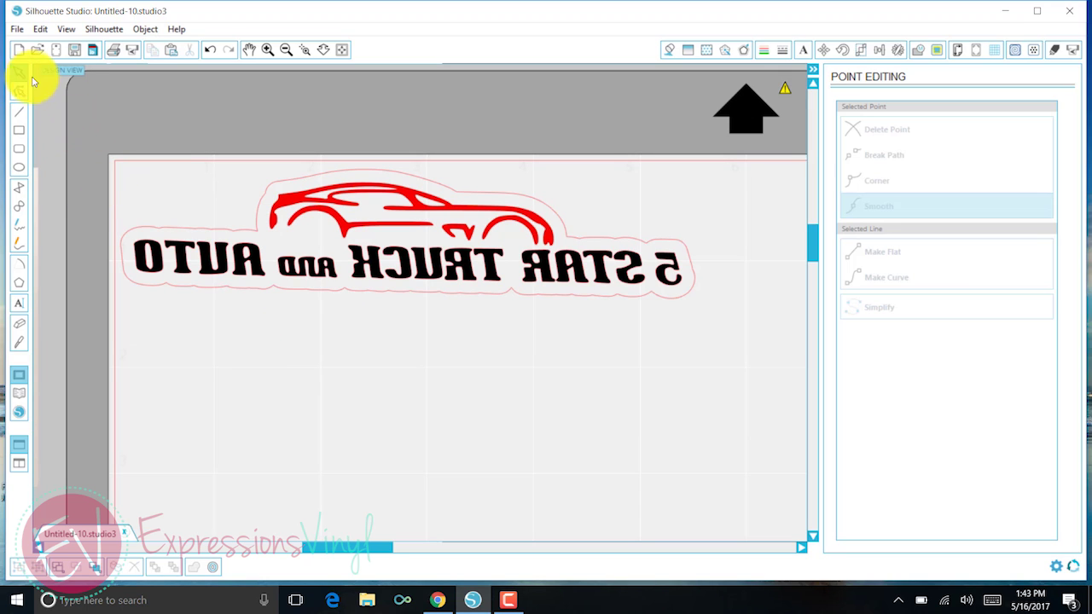
left_click_drag(124, 176, 716, 319)
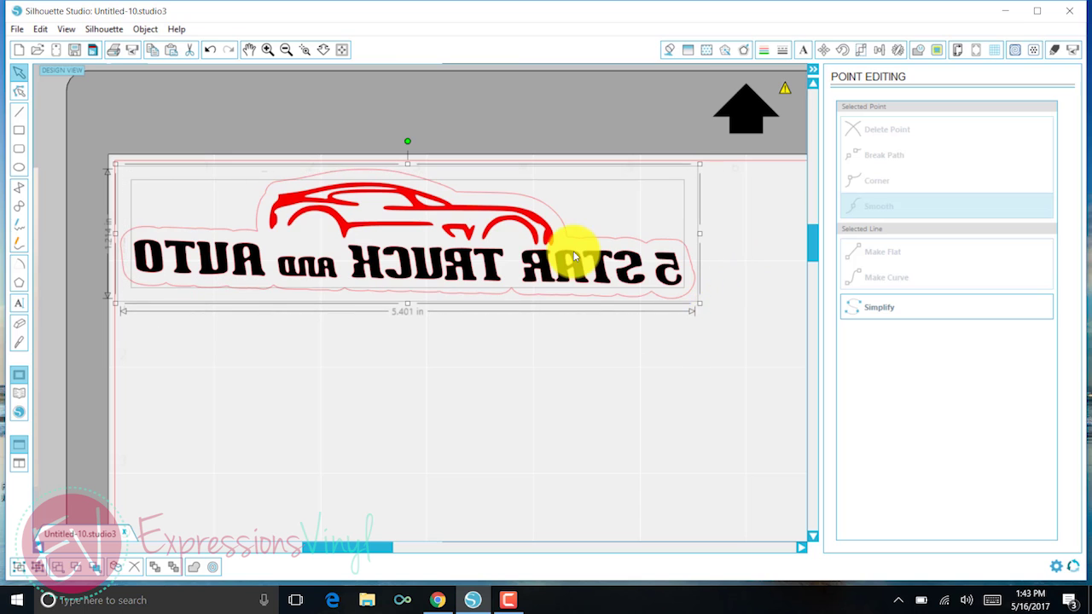
right_click(586, 193)
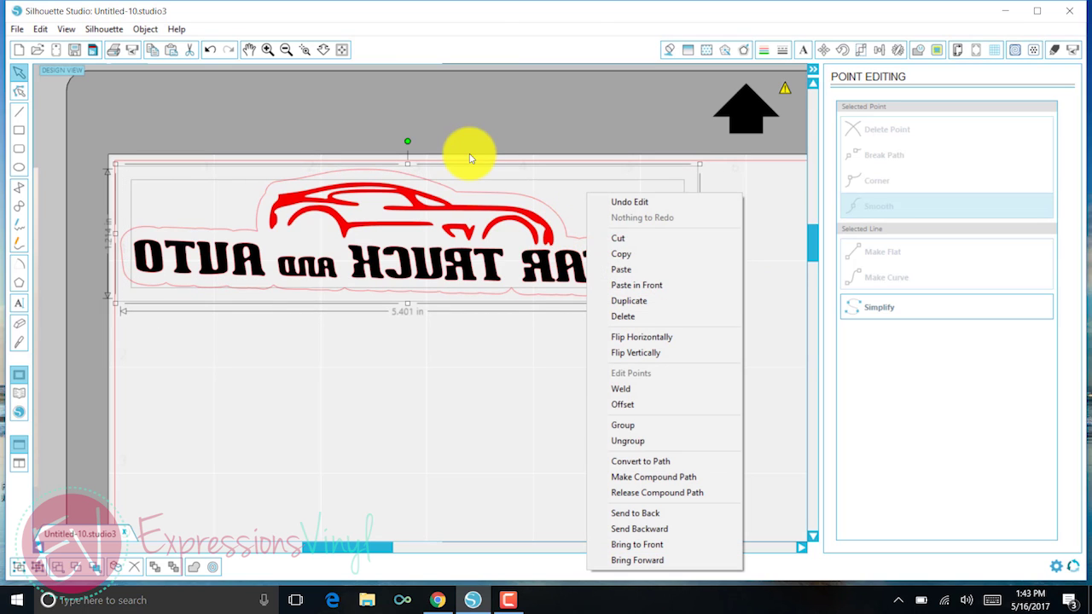
left_click(628, 425)
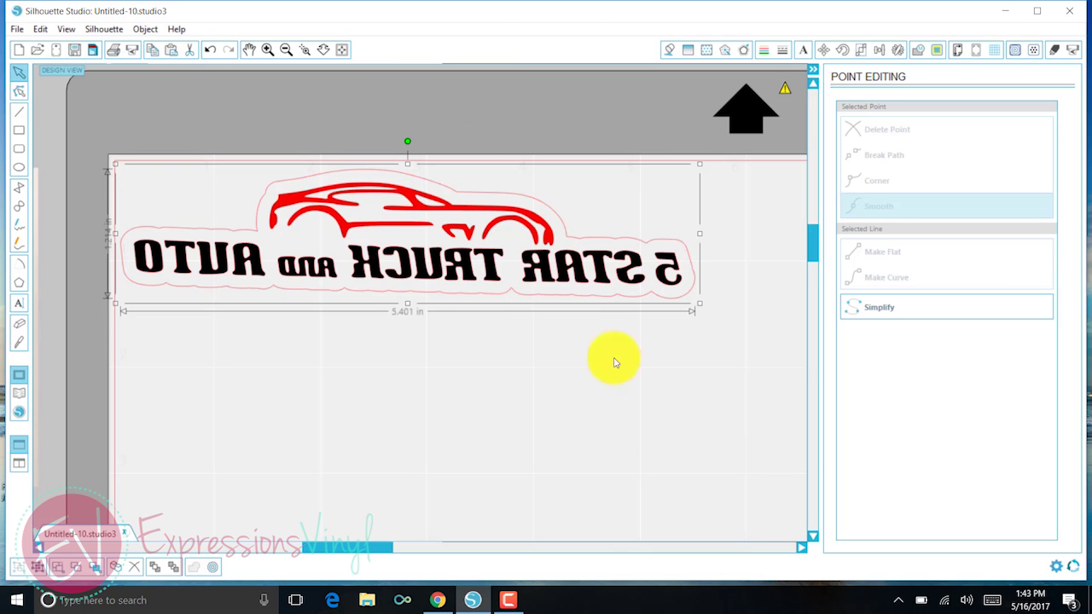
left_click_drag(509, 202, 494, 114)
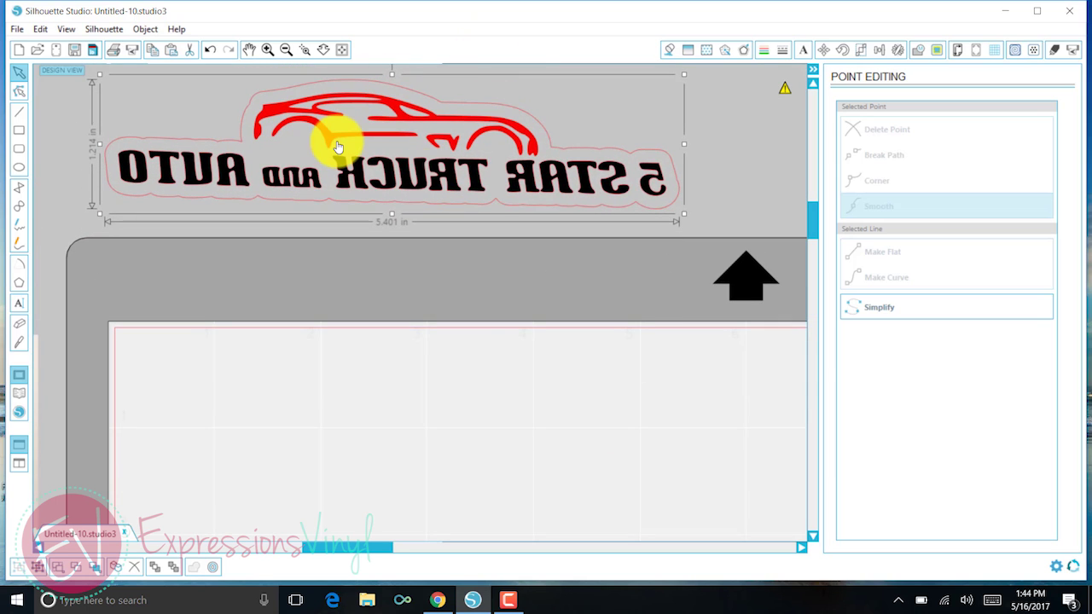
Step: Make a copy of the grouped logo and place it near the upper-left corner of the page
right_click(421, 177)
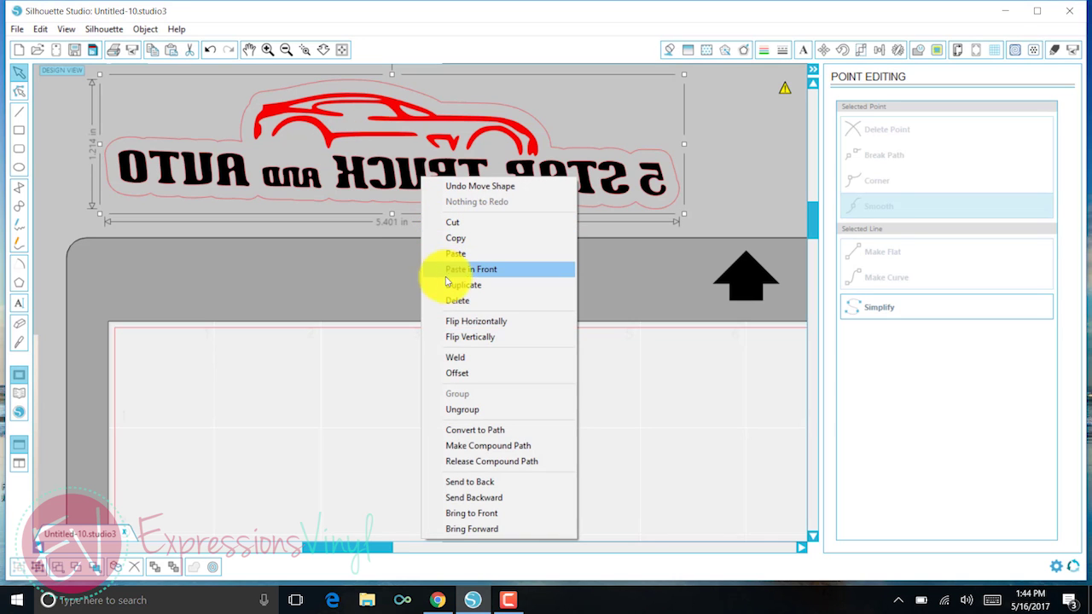
key("Return")
left_click_drag(361, 146, 556, 341)
Step: Ungroup the copy on the page into outline and logo, and ungroup its logo into car and lettering
right_click(557, 340)
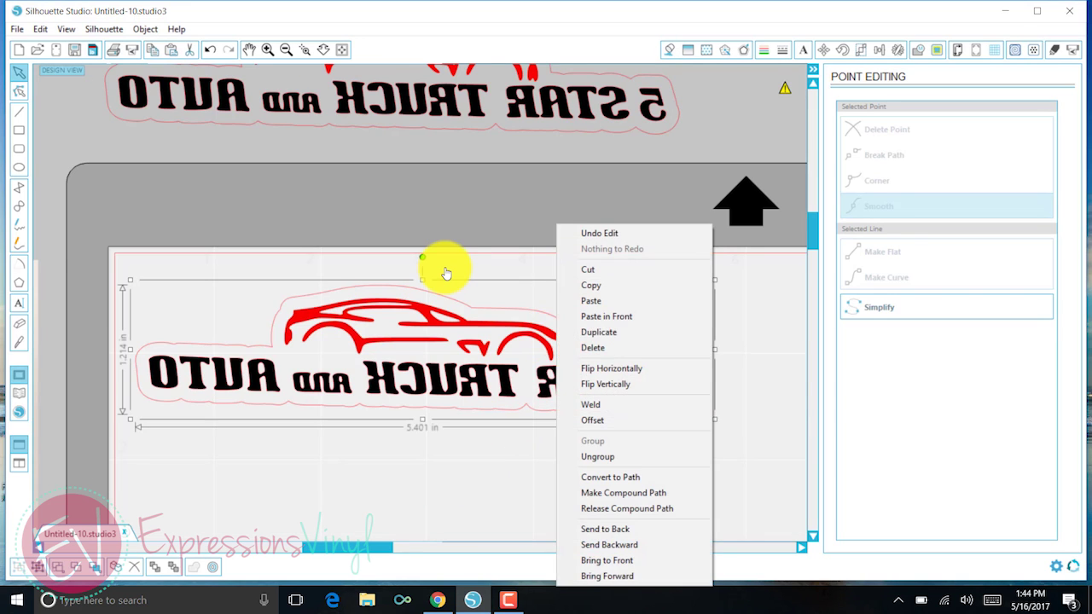
left_click(613, 458)
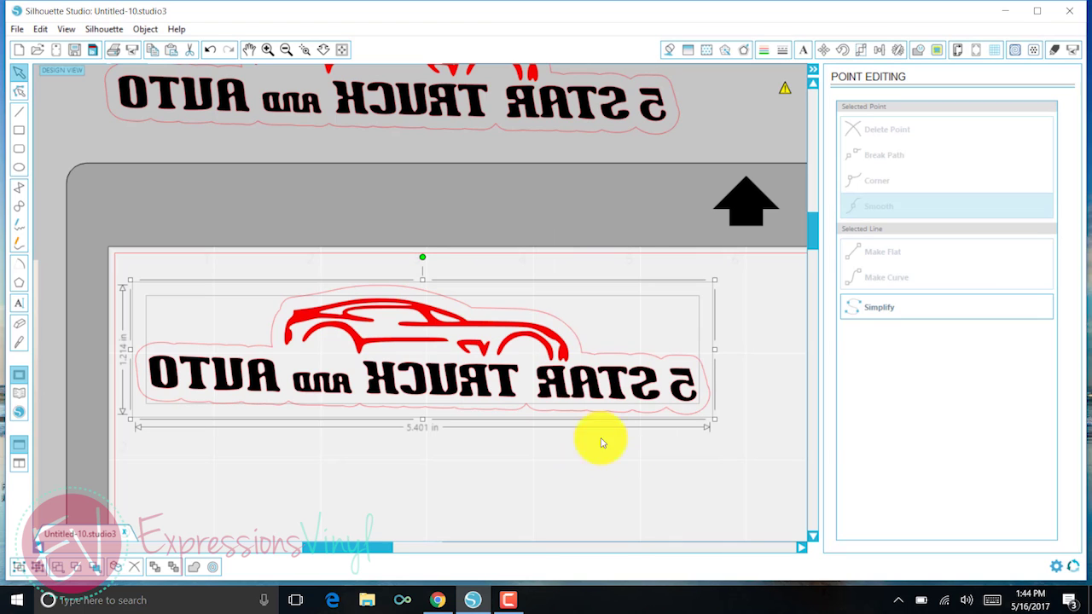
left_click(608, 321)
left_click(463, 294)
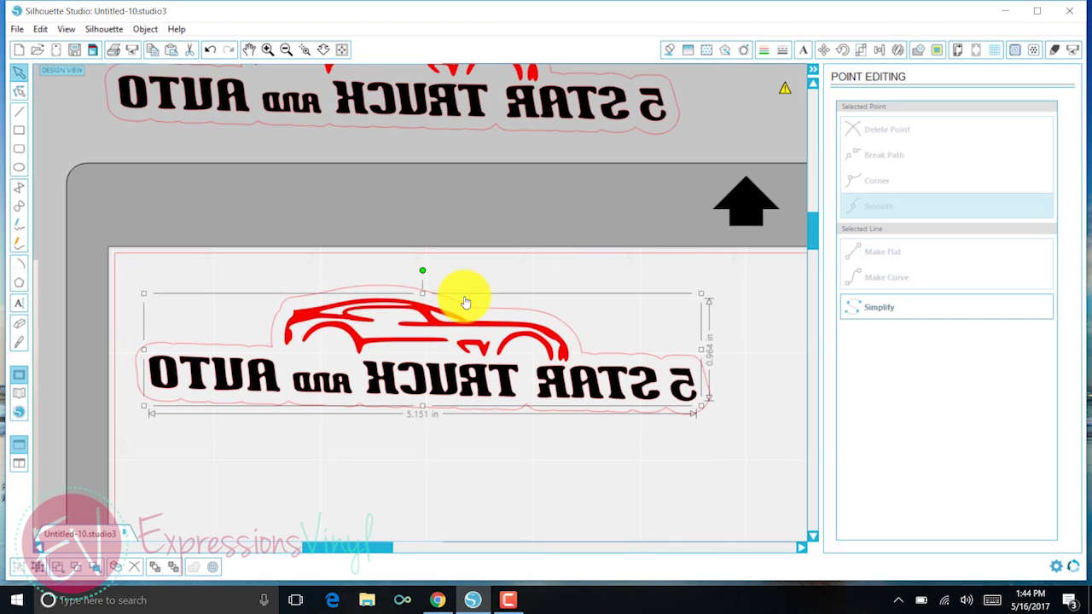
right_click(581, 313)
left_click(597, 241)
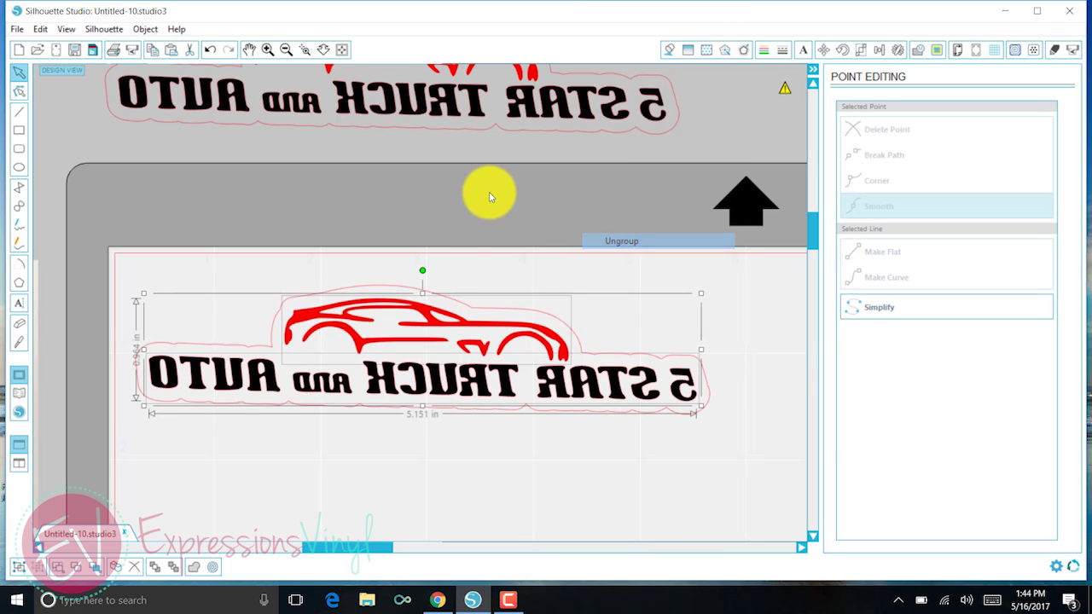
Step: Delete the black lettering and the offset outline from the copy on the page, keeping only the red car
left_click(450, 367)
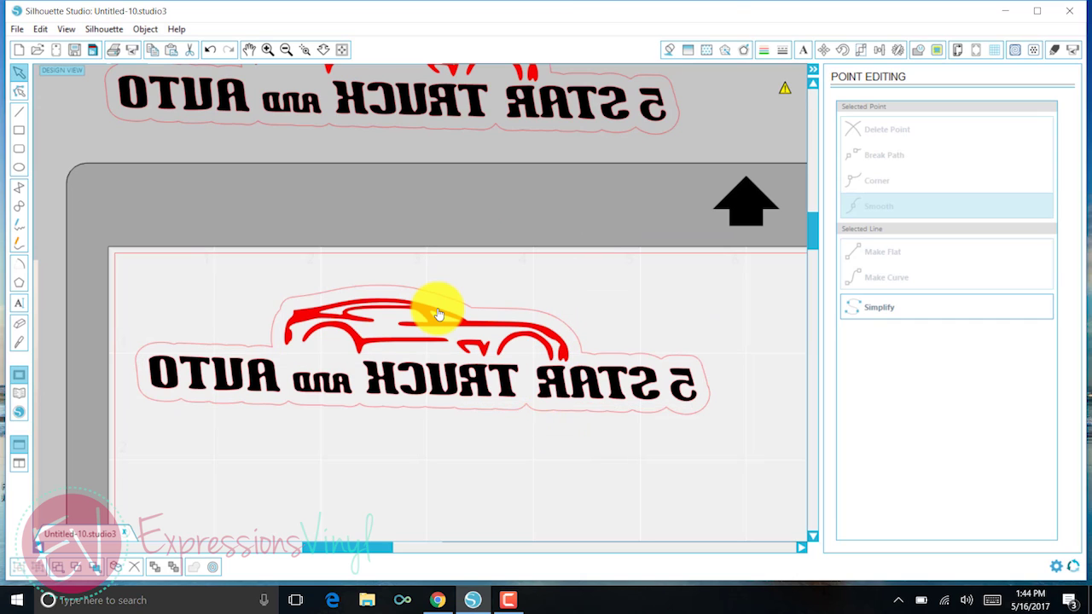
key("Delete")
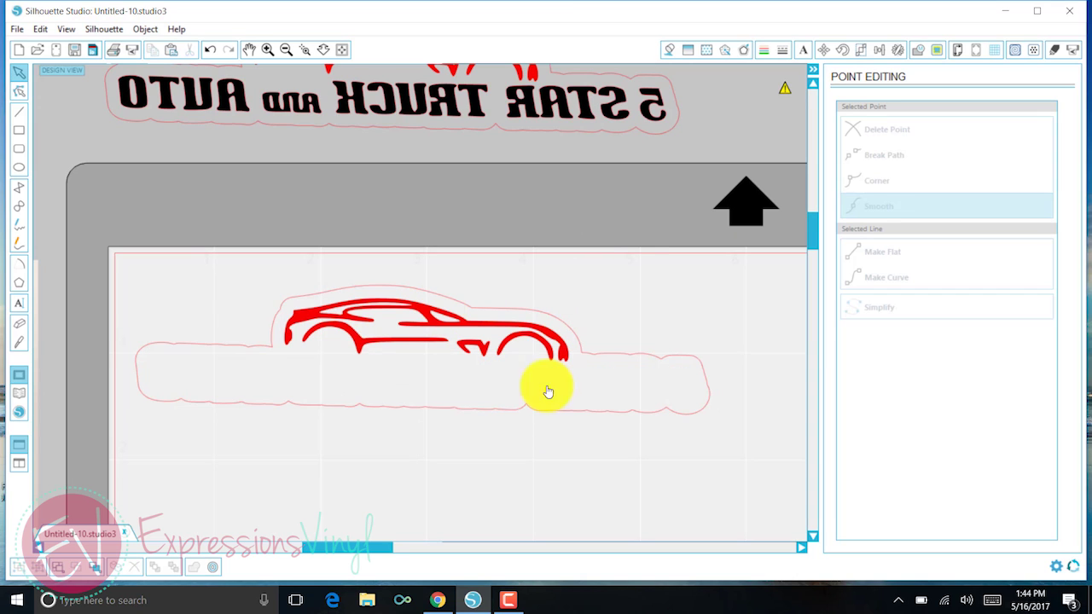
left_click(280, 325)
key("Delete")
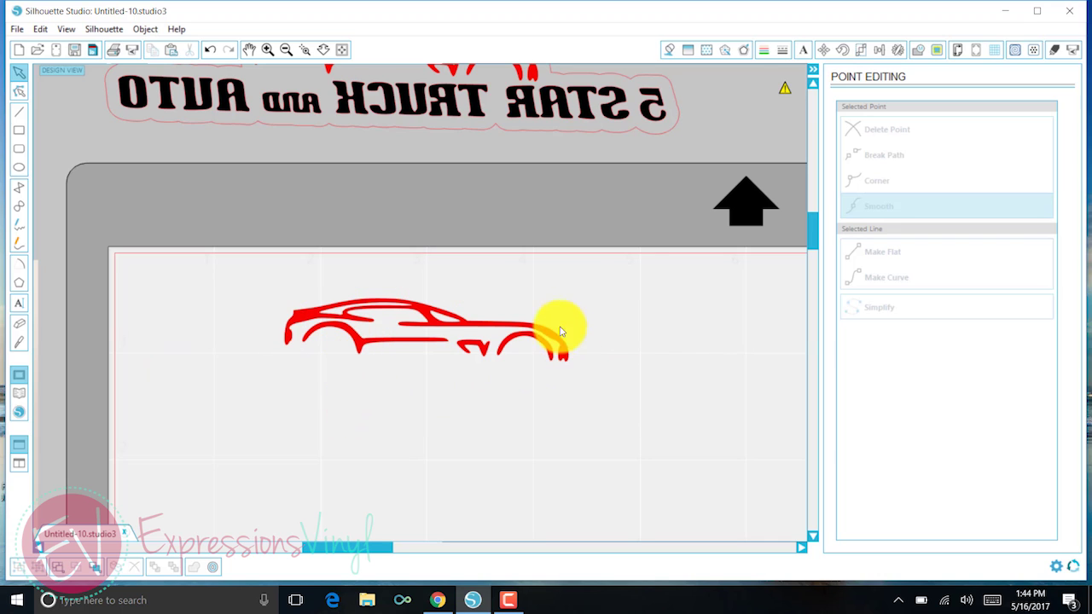